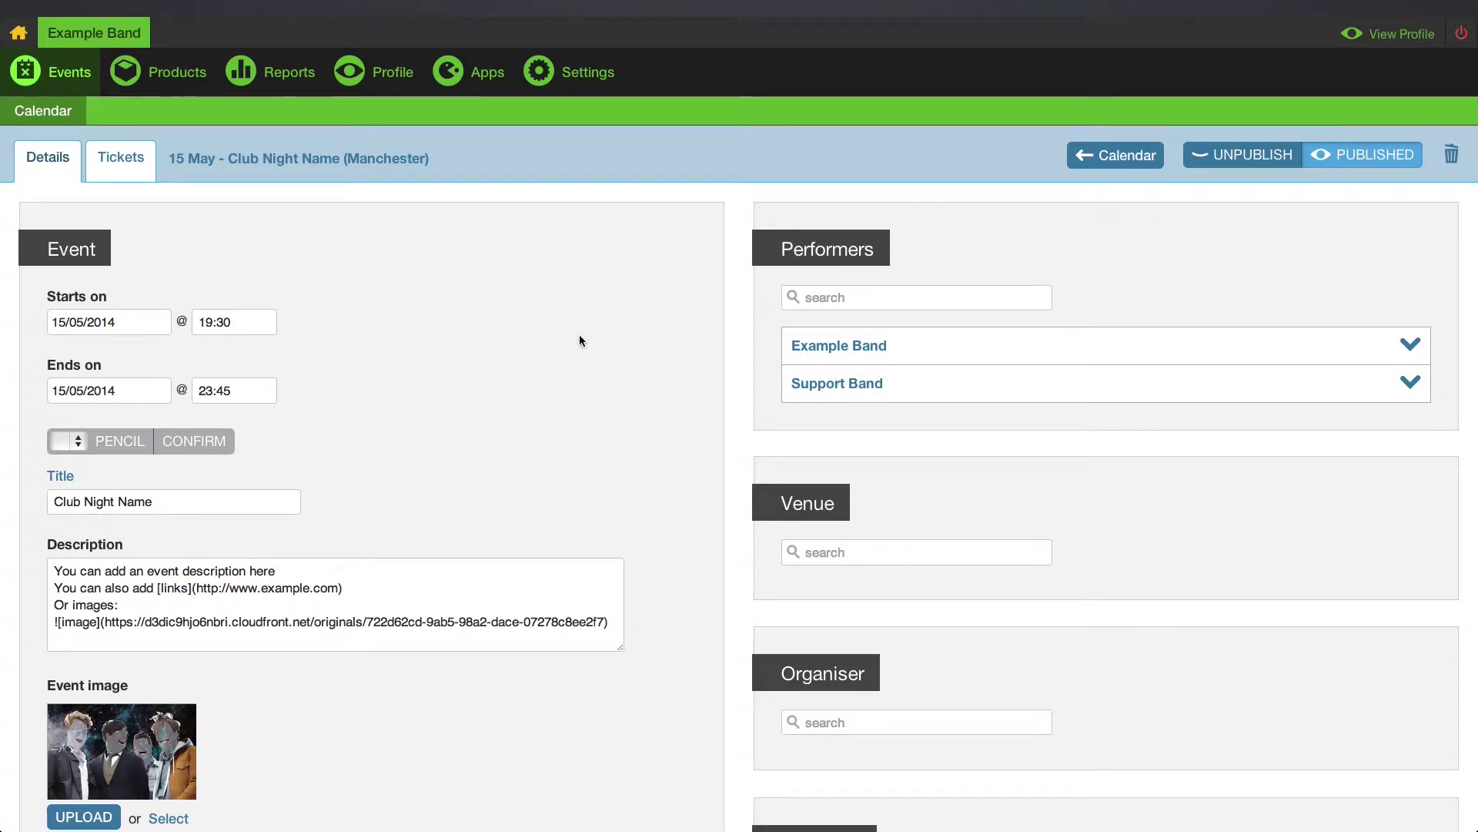
Scroll through the Club Night Name event's Details tab to review it.
scroll(579, 335, "down", 2)
scroll(581, 340, "up", 4)
Set the event's venue to Example Venue (London) and save the details.
left_click(121, 157)
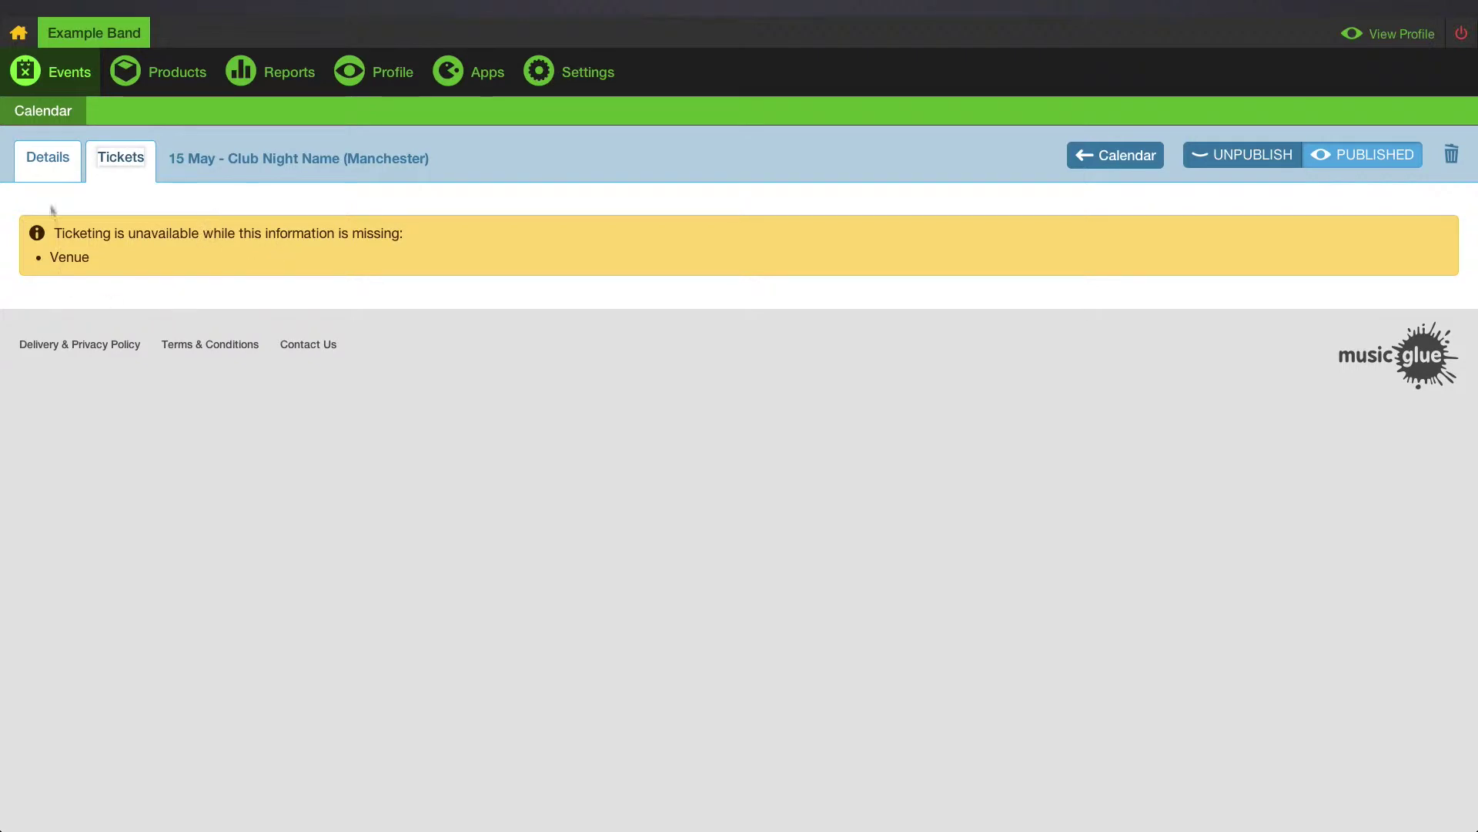
left_click(50, 161)
left_click(861, 552)
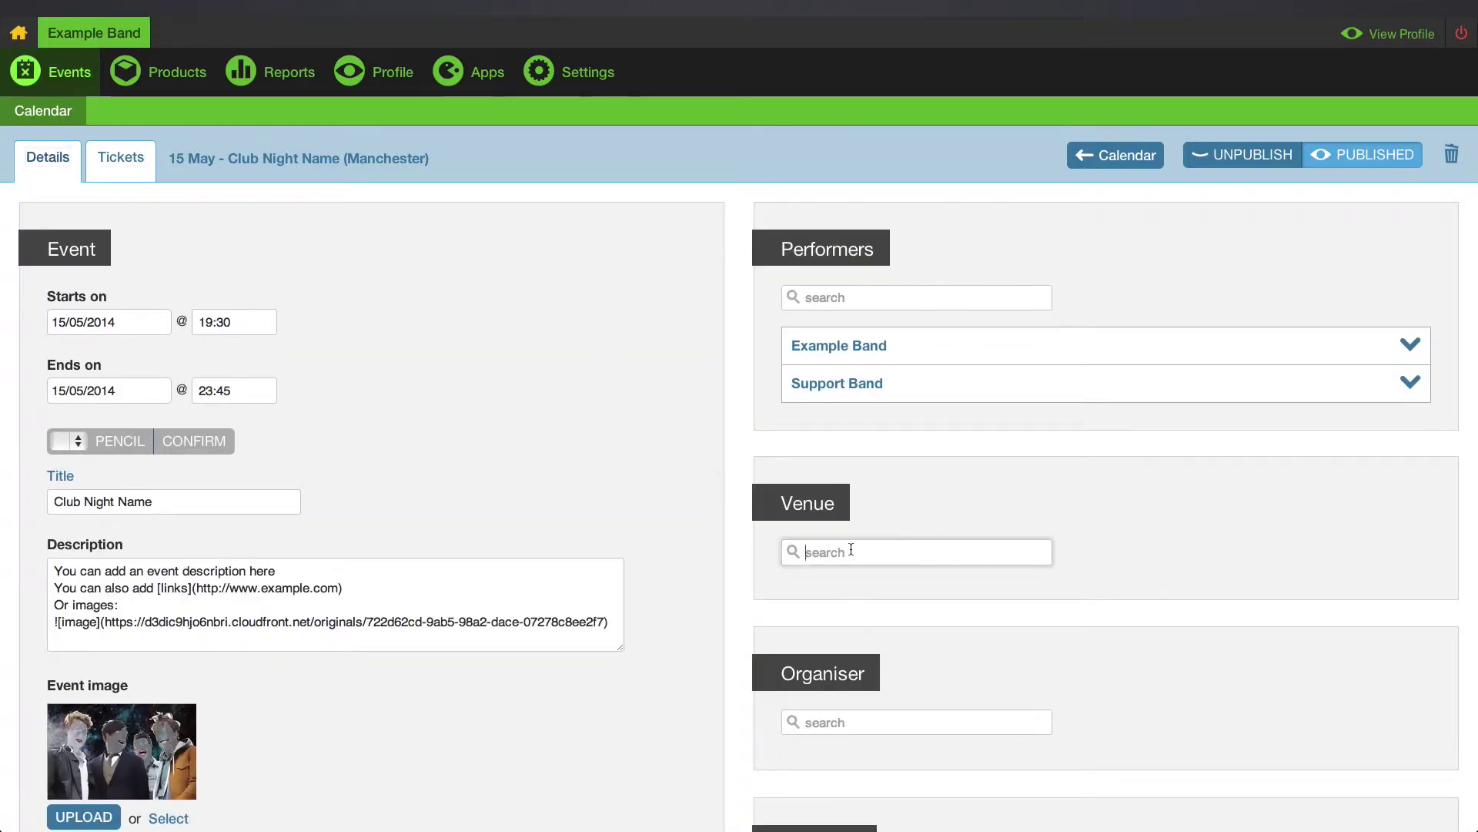
type("Example Venue")
left_click(828, 599)
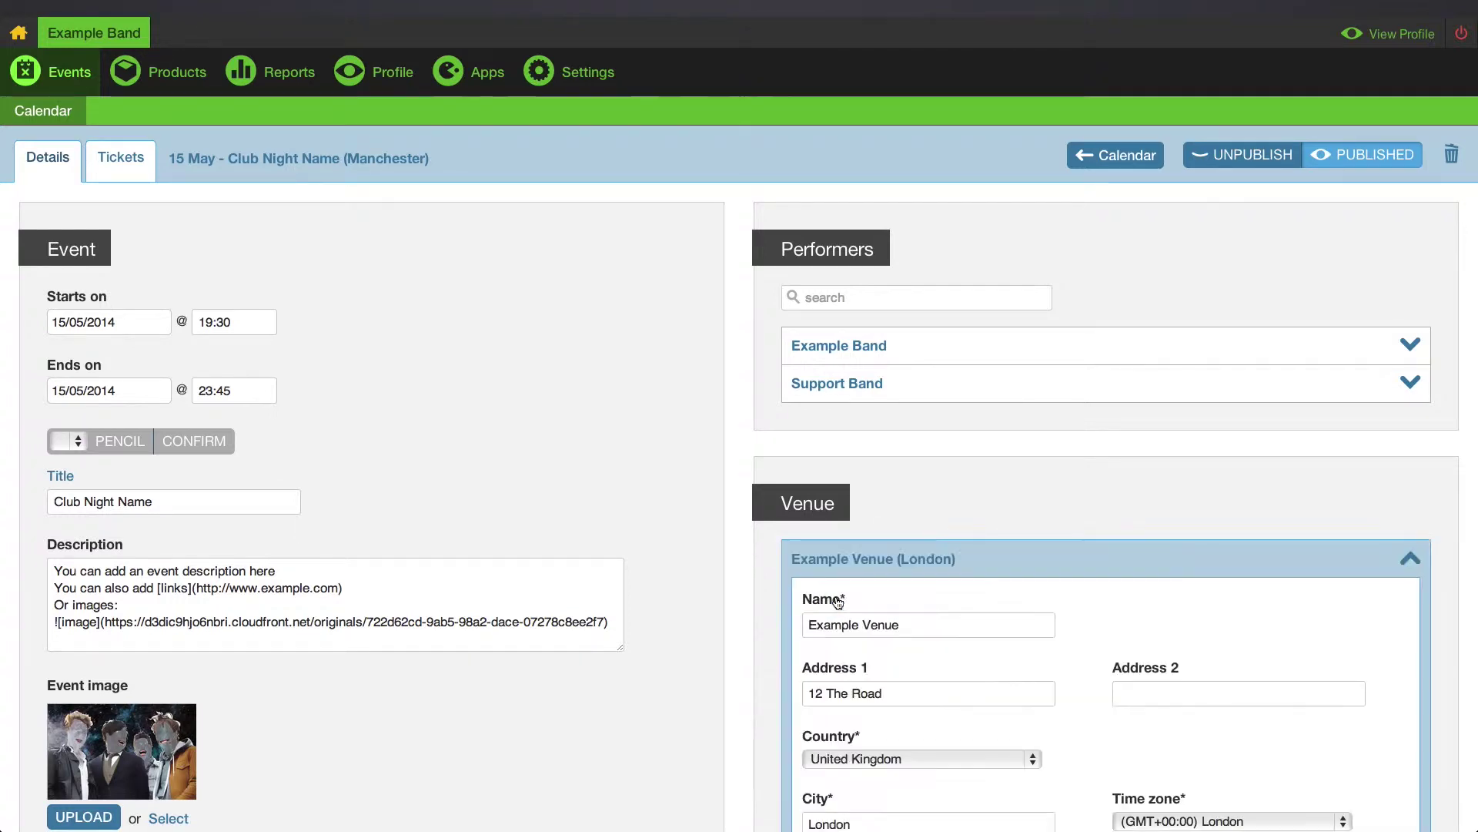
scroll(838, 601, "down", 3)
left_click(820, 774)
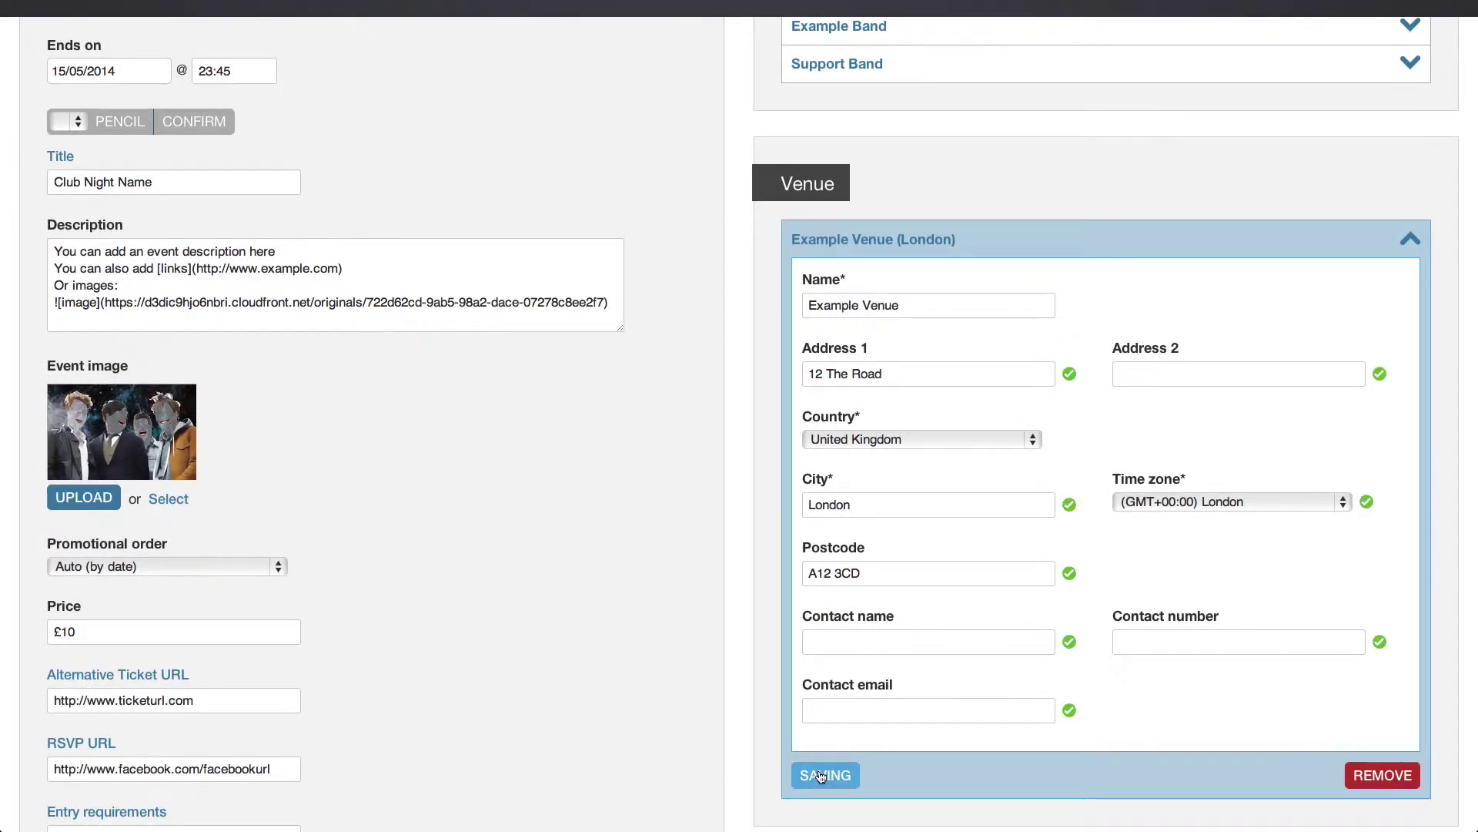
scroll(820, 776, "up", 4)
Add a new ticket type named 'Custom Ticket Name'.
left_click(129, 162)
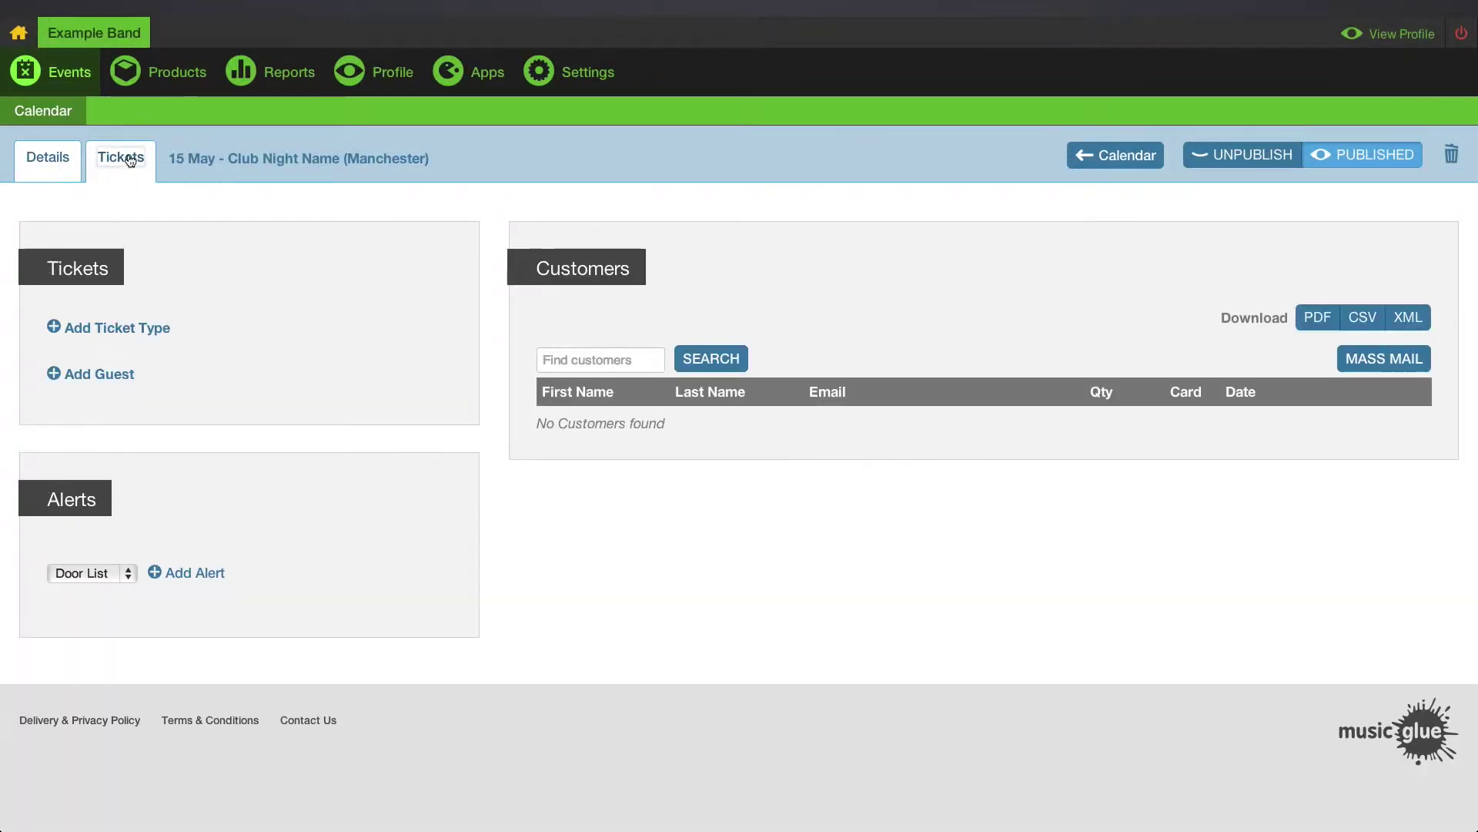
left_click(117, 326)
scroll(117, 316, "down", 2)
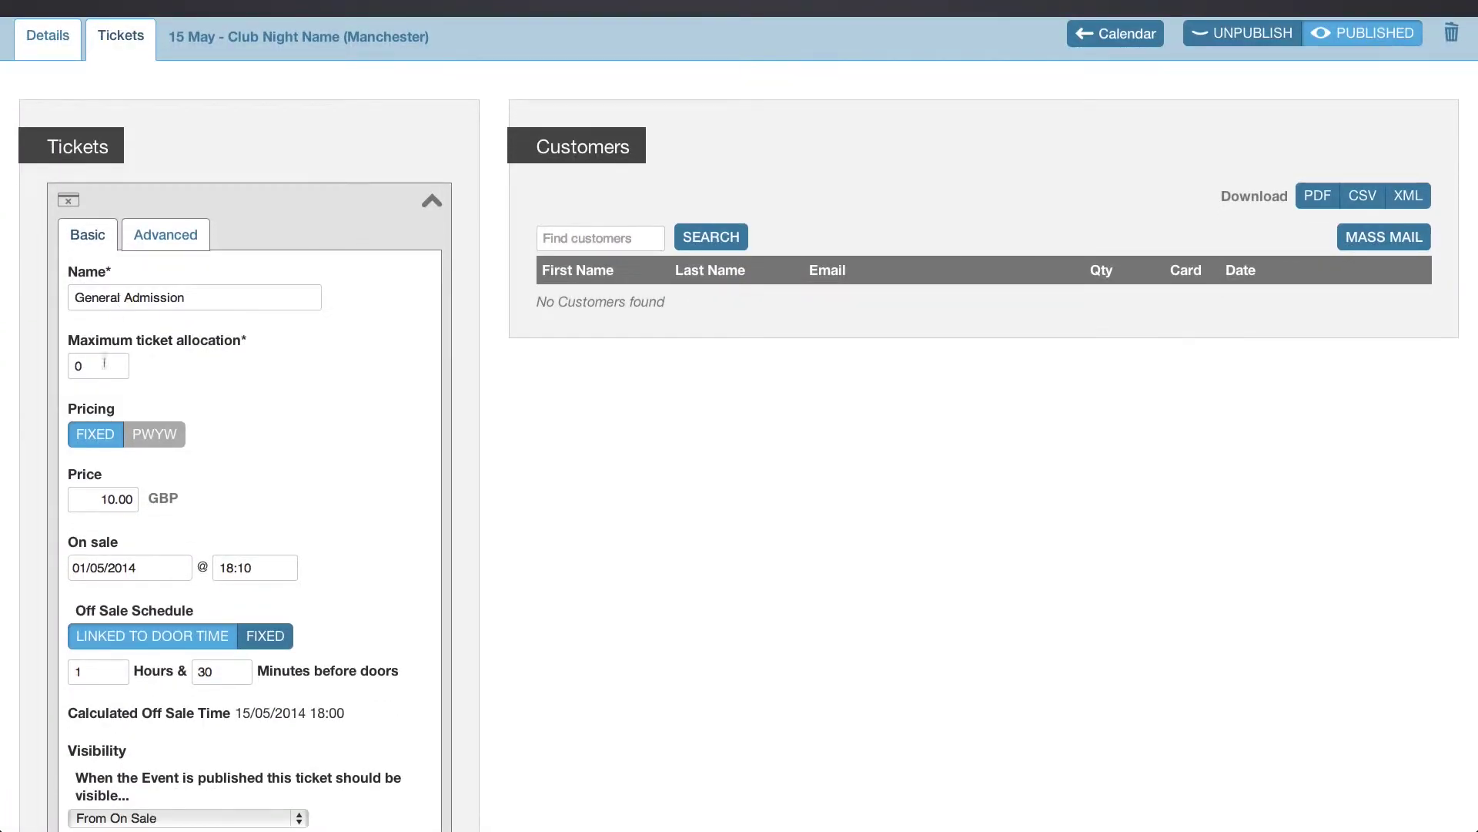
triple_click(114, 304)
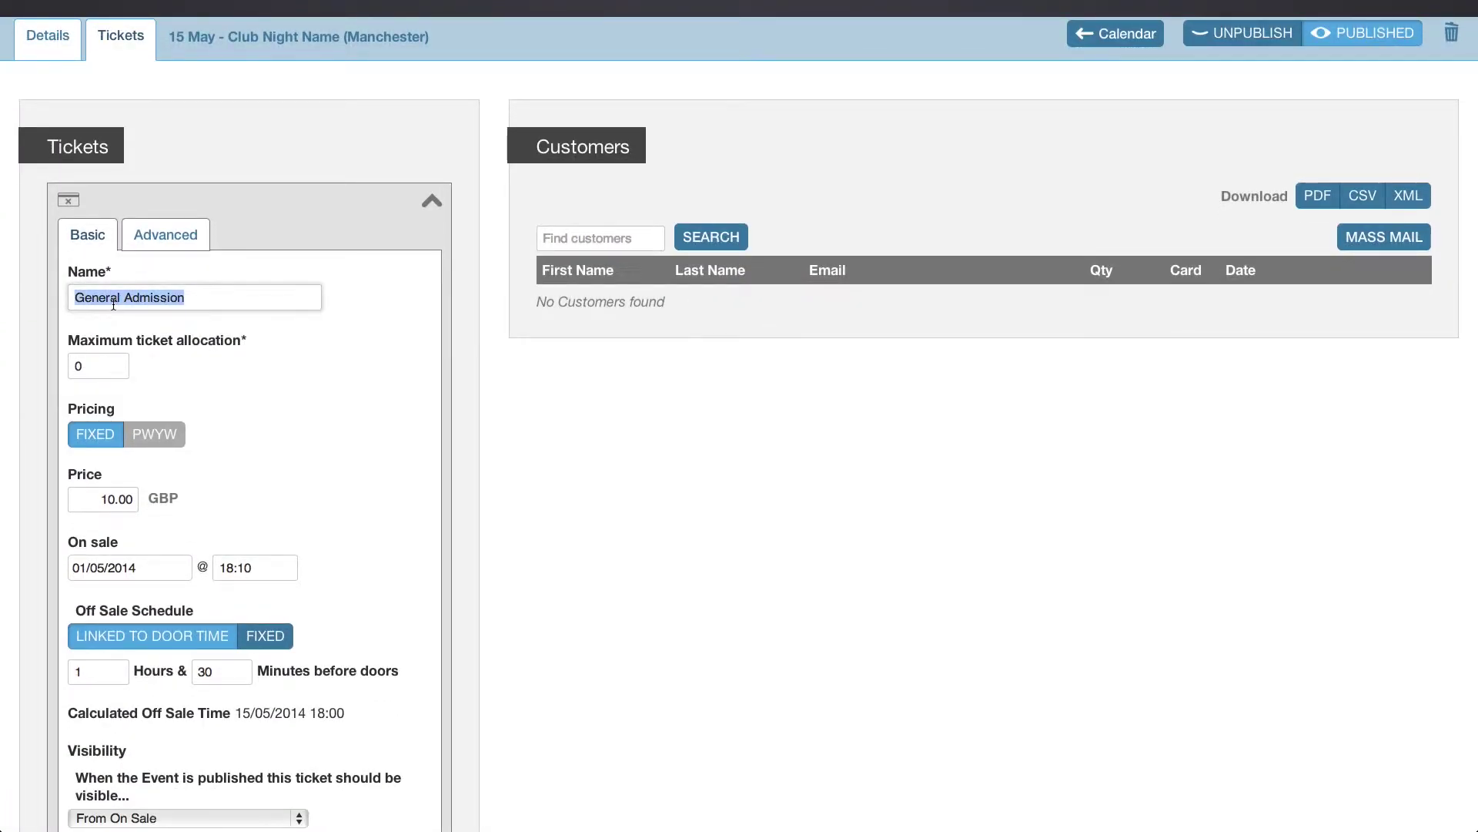
type("Custom Ticke")
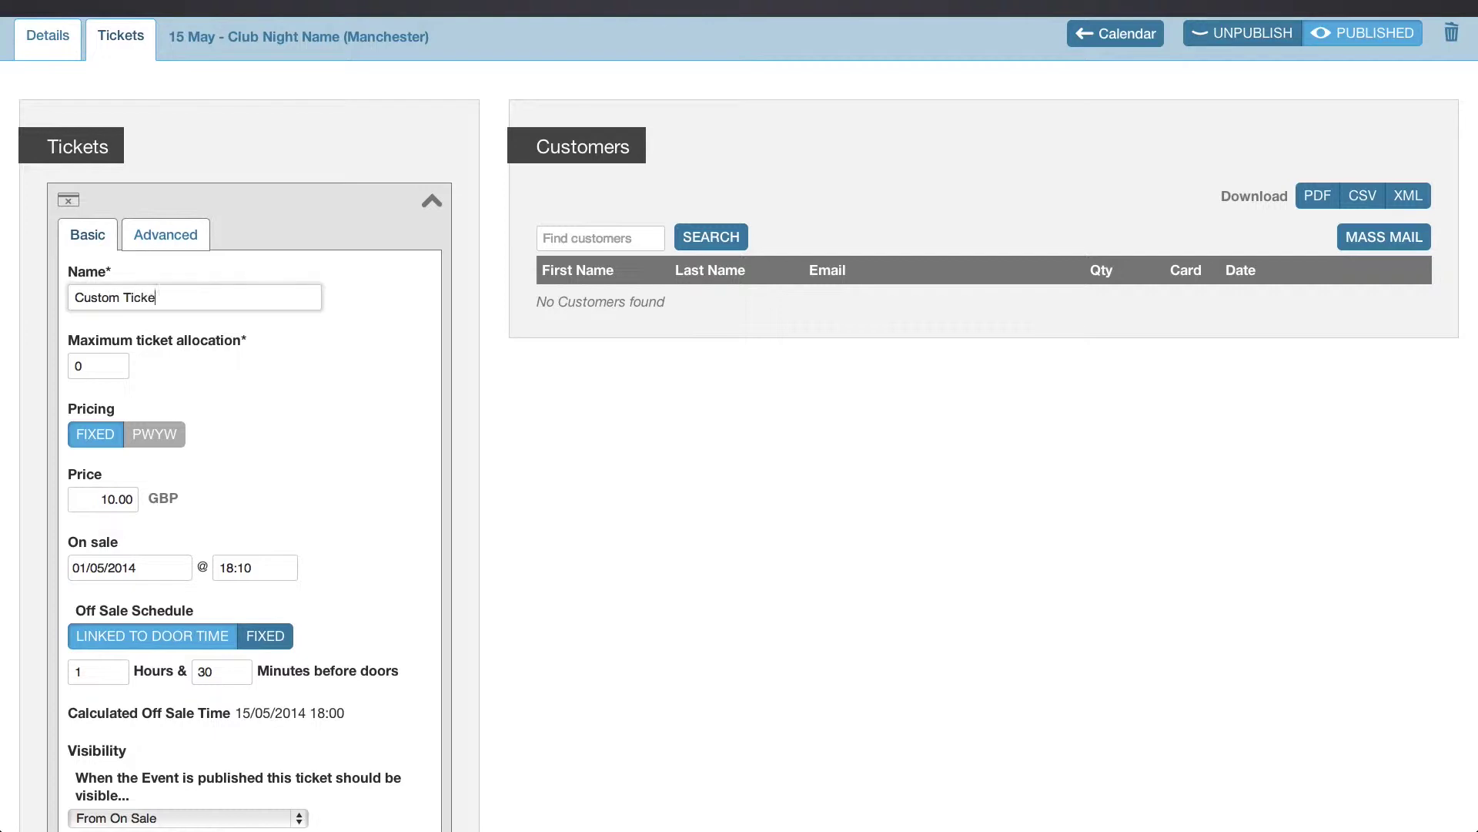
type("t Name")
Set the ticket allocation to 100 and price to 12.00, leaving the on-sale date unchanged.
double_click(88, 377)
type("100")
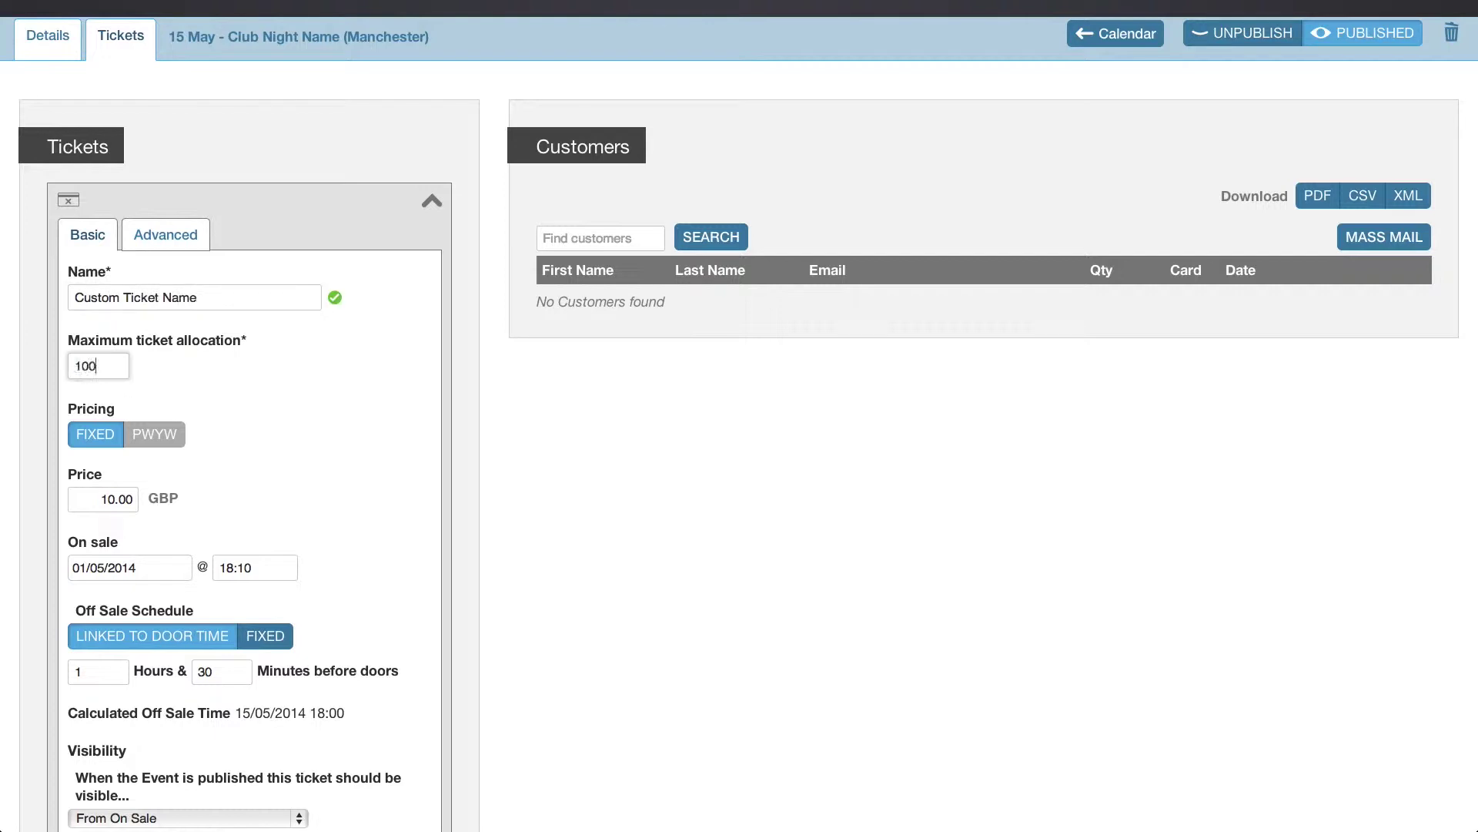
left_click(176, 389)
scroll(176, 390, "down", 3)
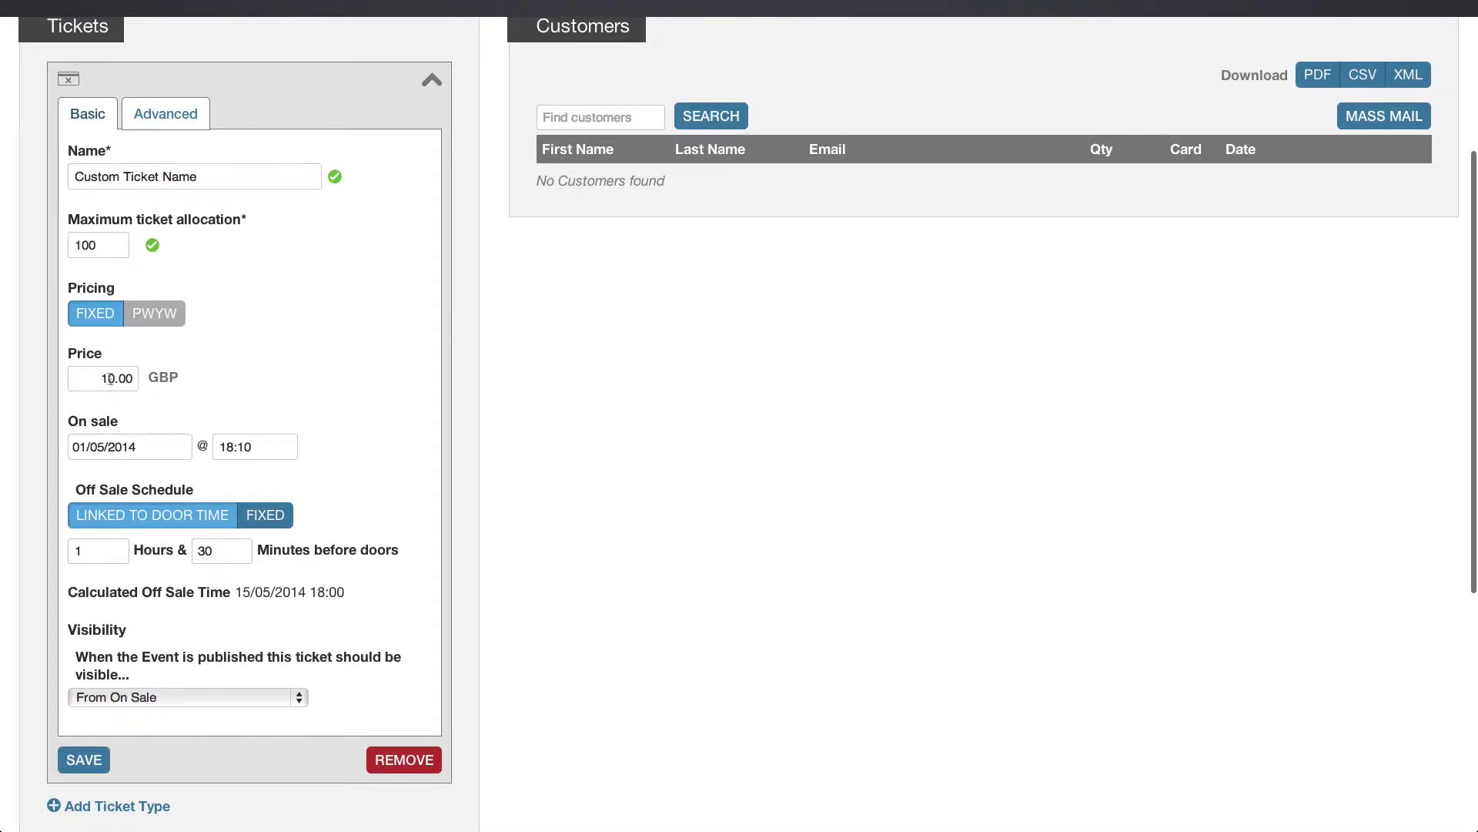
left_click(110, 378)
key("BackSpace")
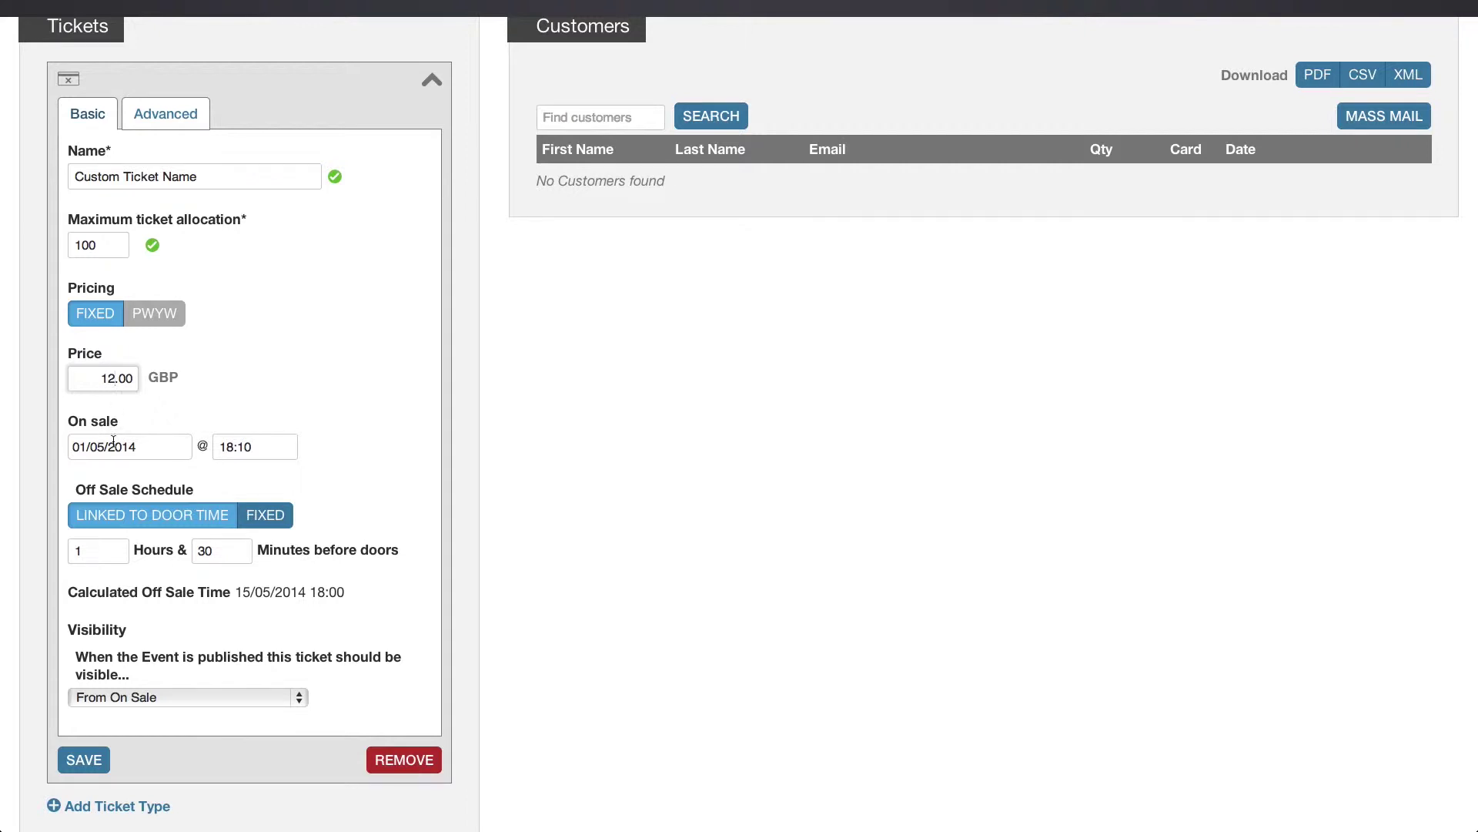
left_click(113, 446)
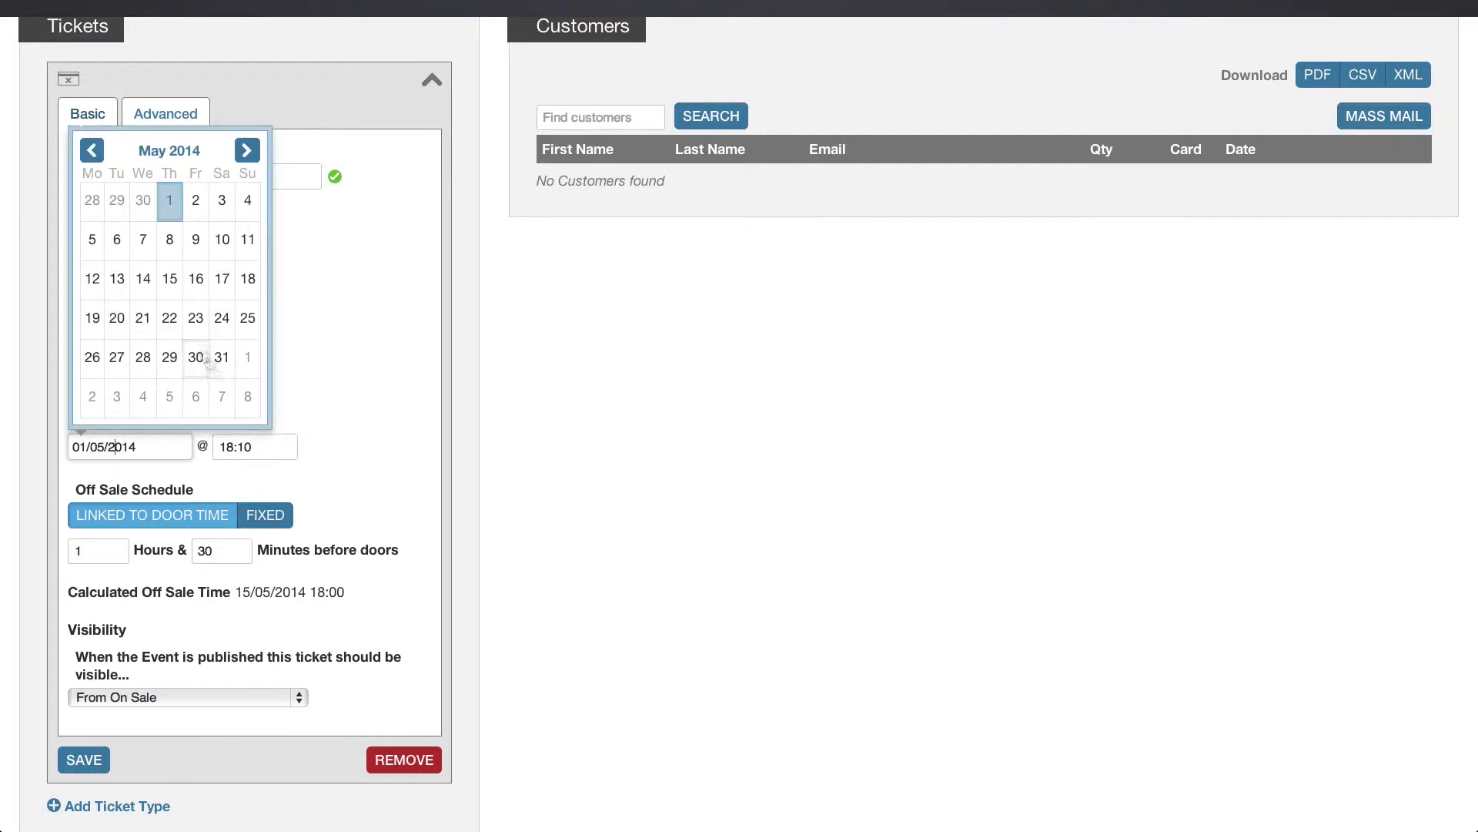
left_click(275, 469)
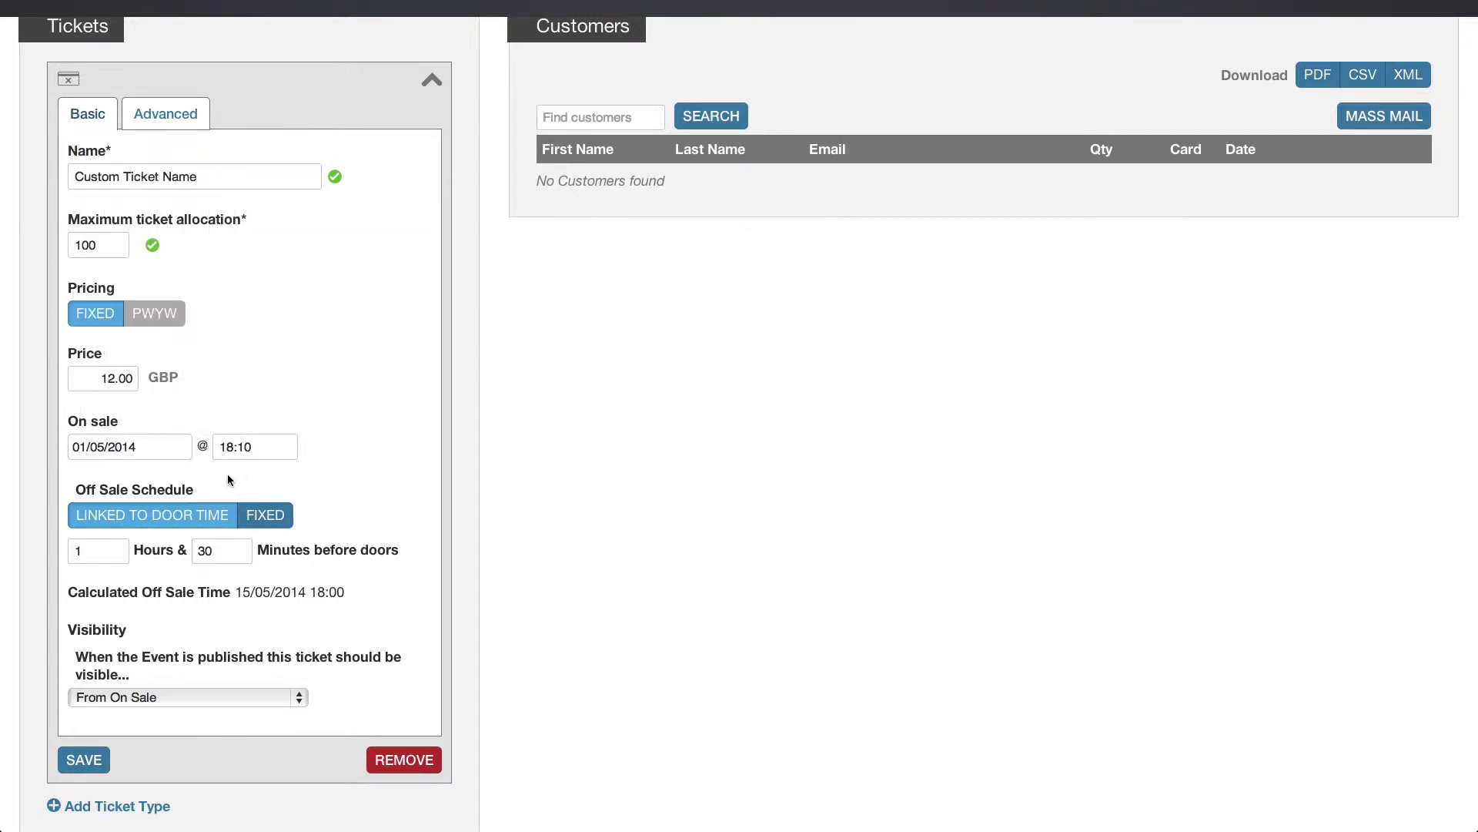
Keep the off-sale schedule linked to door time and show the Visibility choices.
scroll(228, 474, "down", 3)
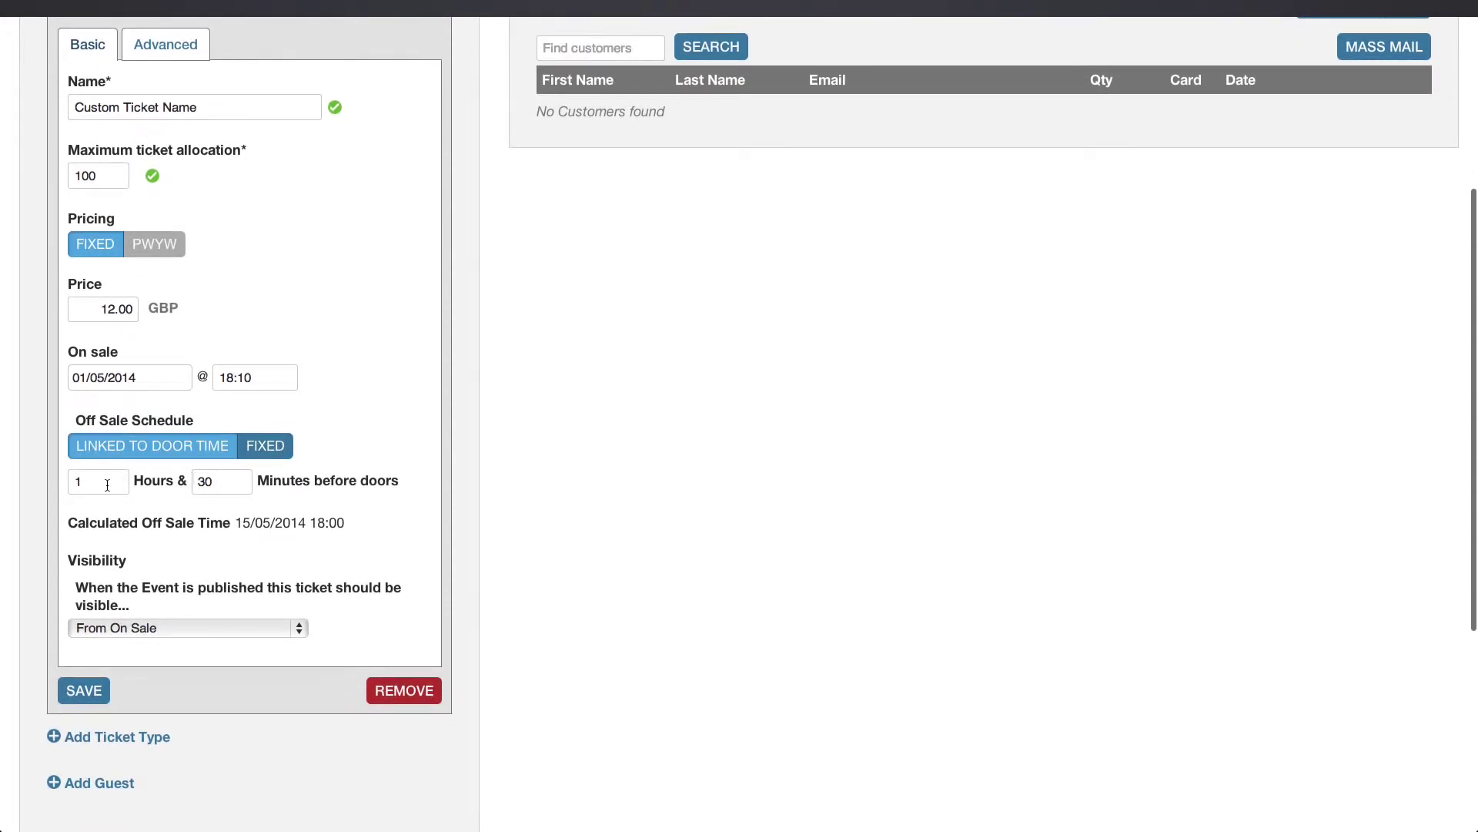
left_click(273, 446)
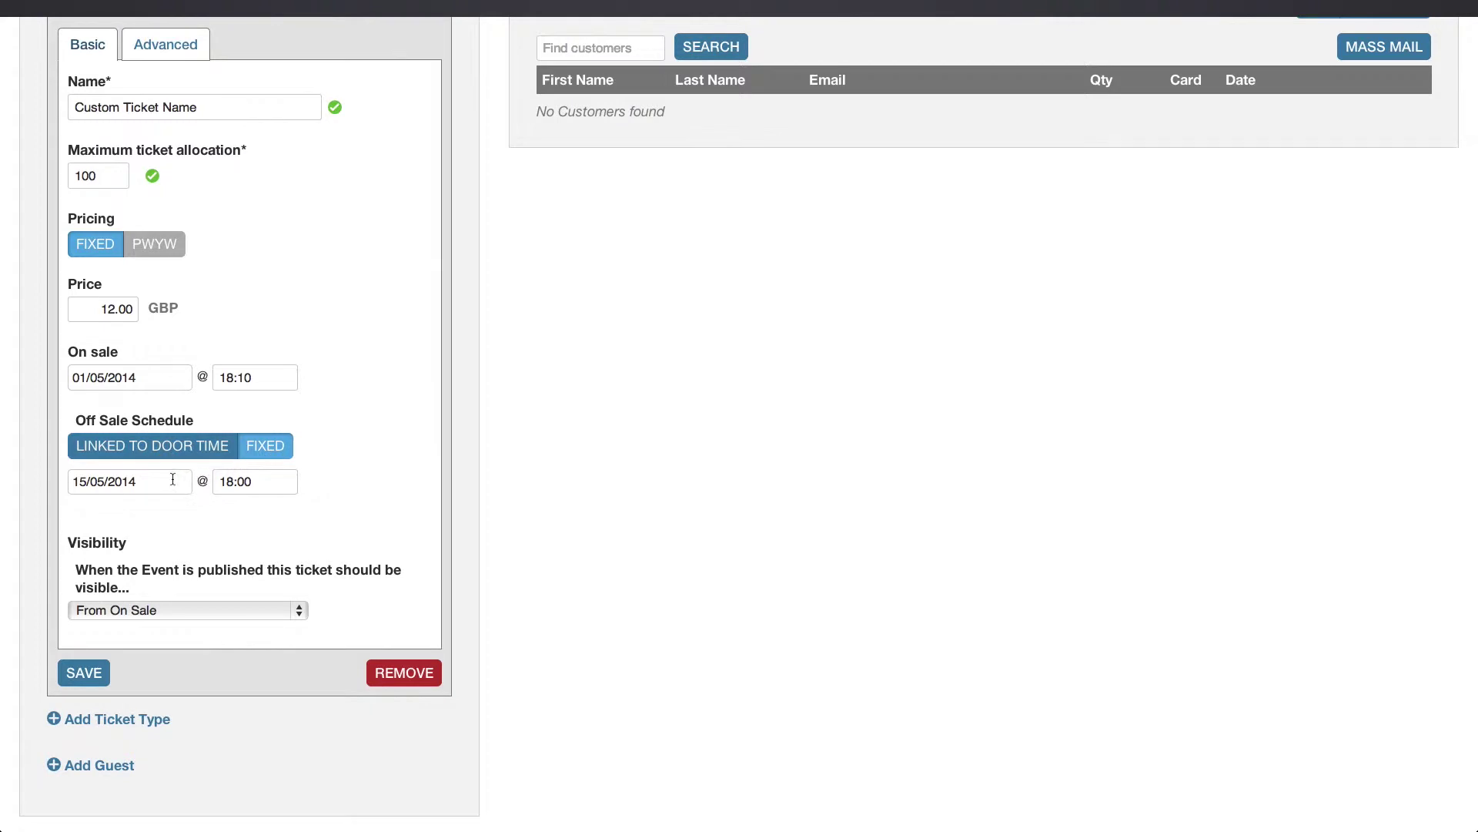
left_click(167, 455)
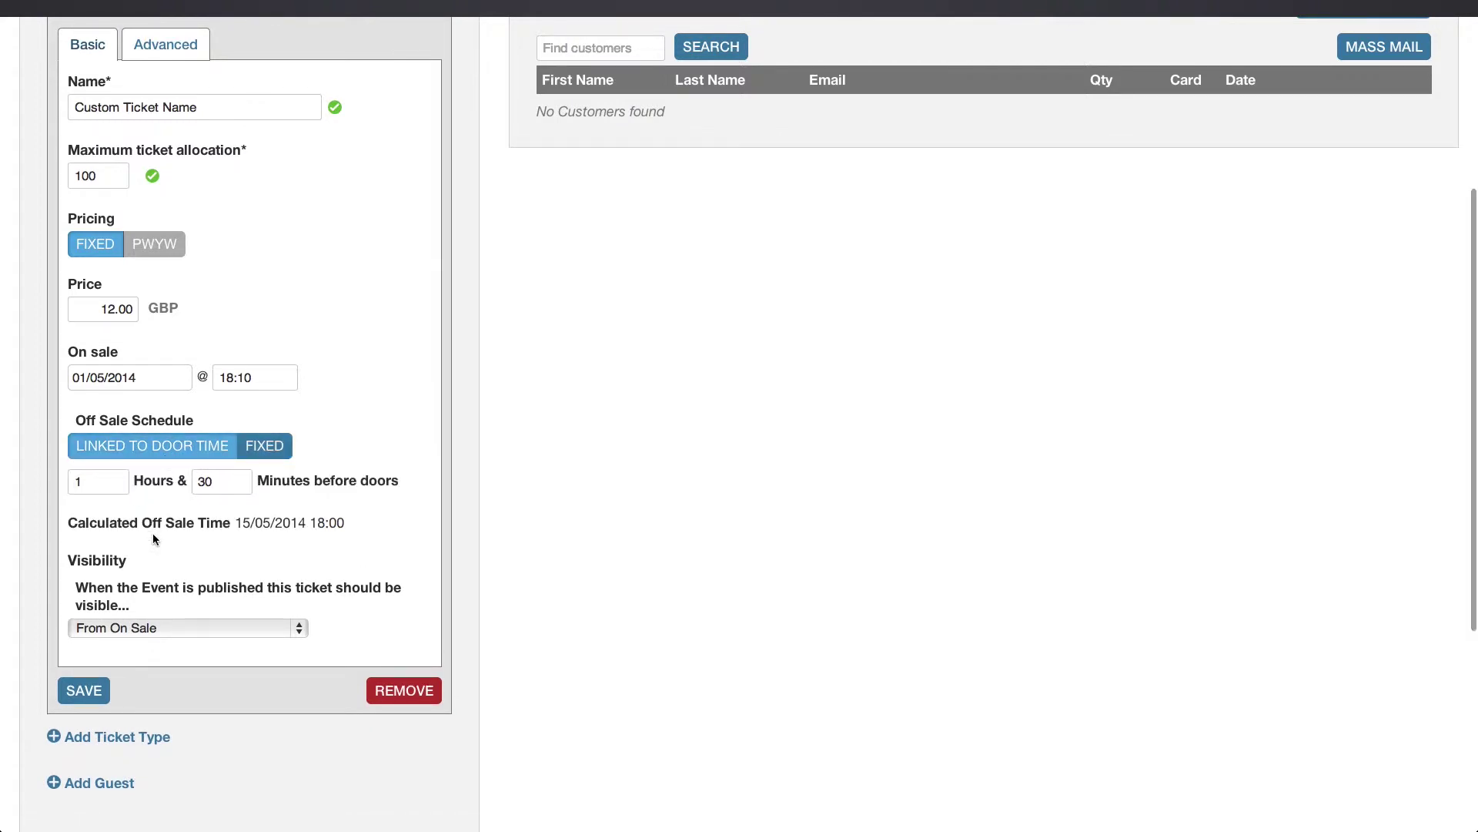
scroll(152, 533, "down", 2)
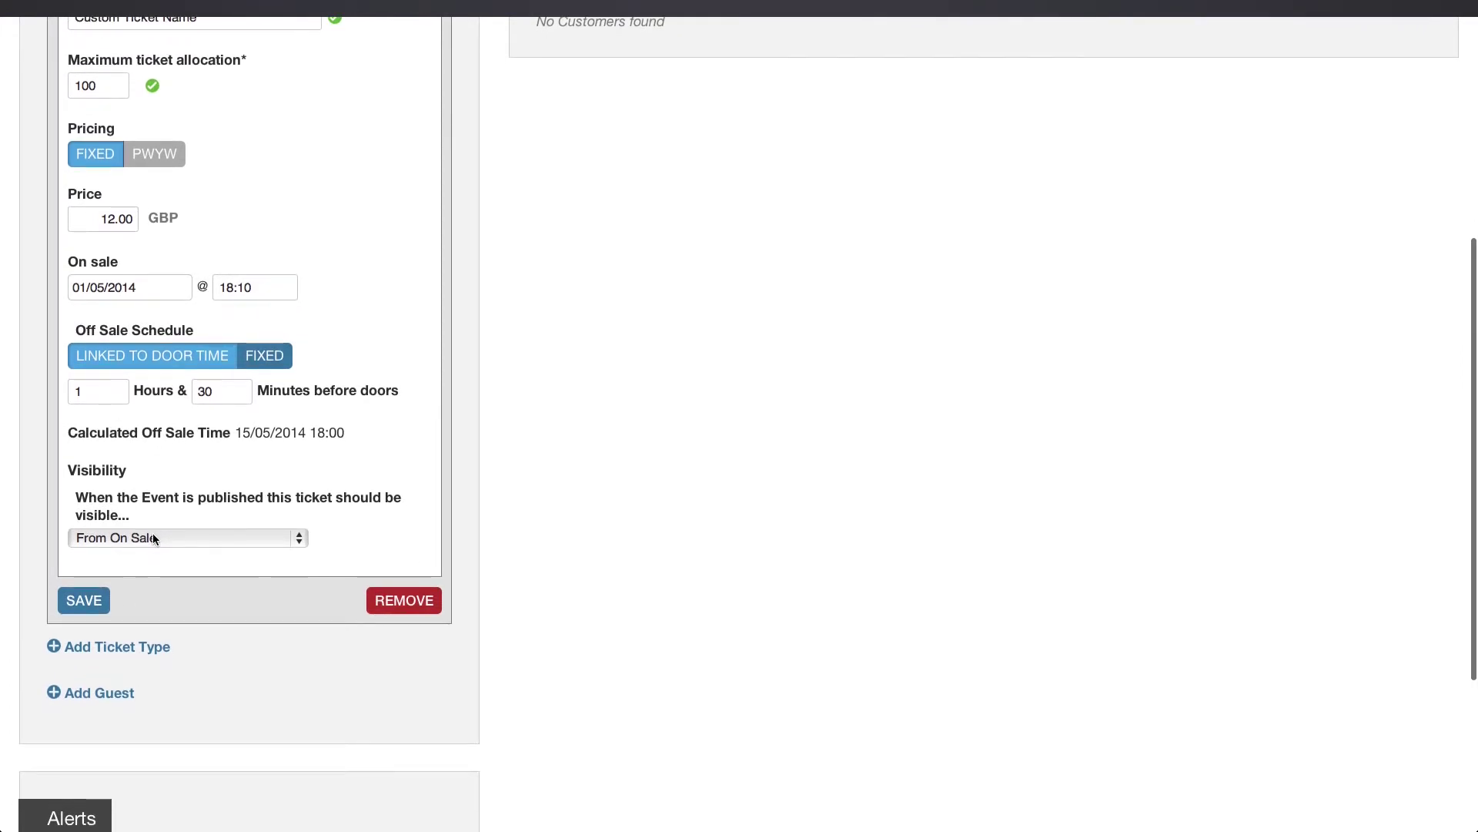
left_click(153, 537)
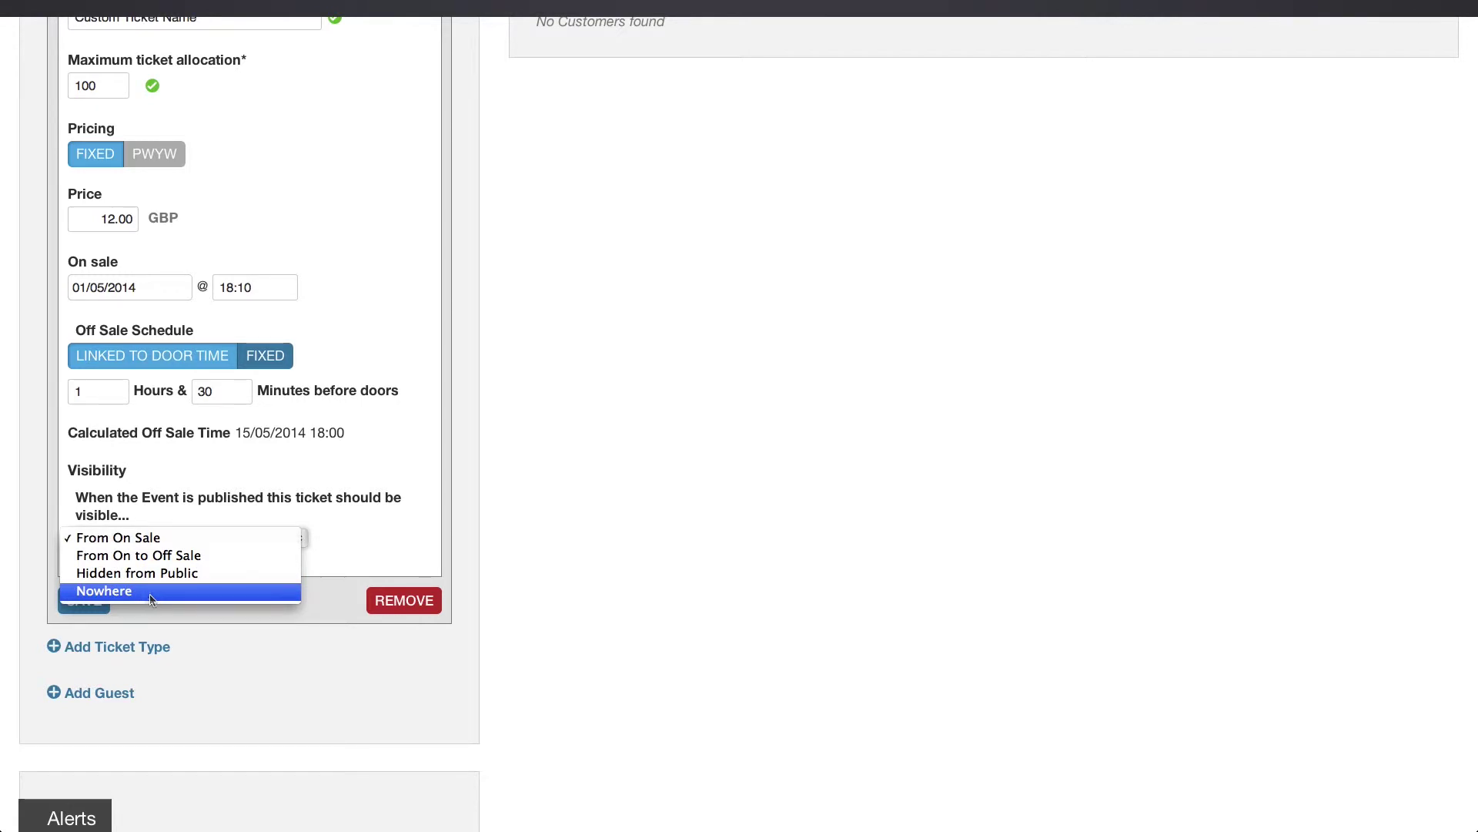
Save the ticket with Visibility From On Sale, confirming the currency lock to the venue's.
left_click(391, 546)
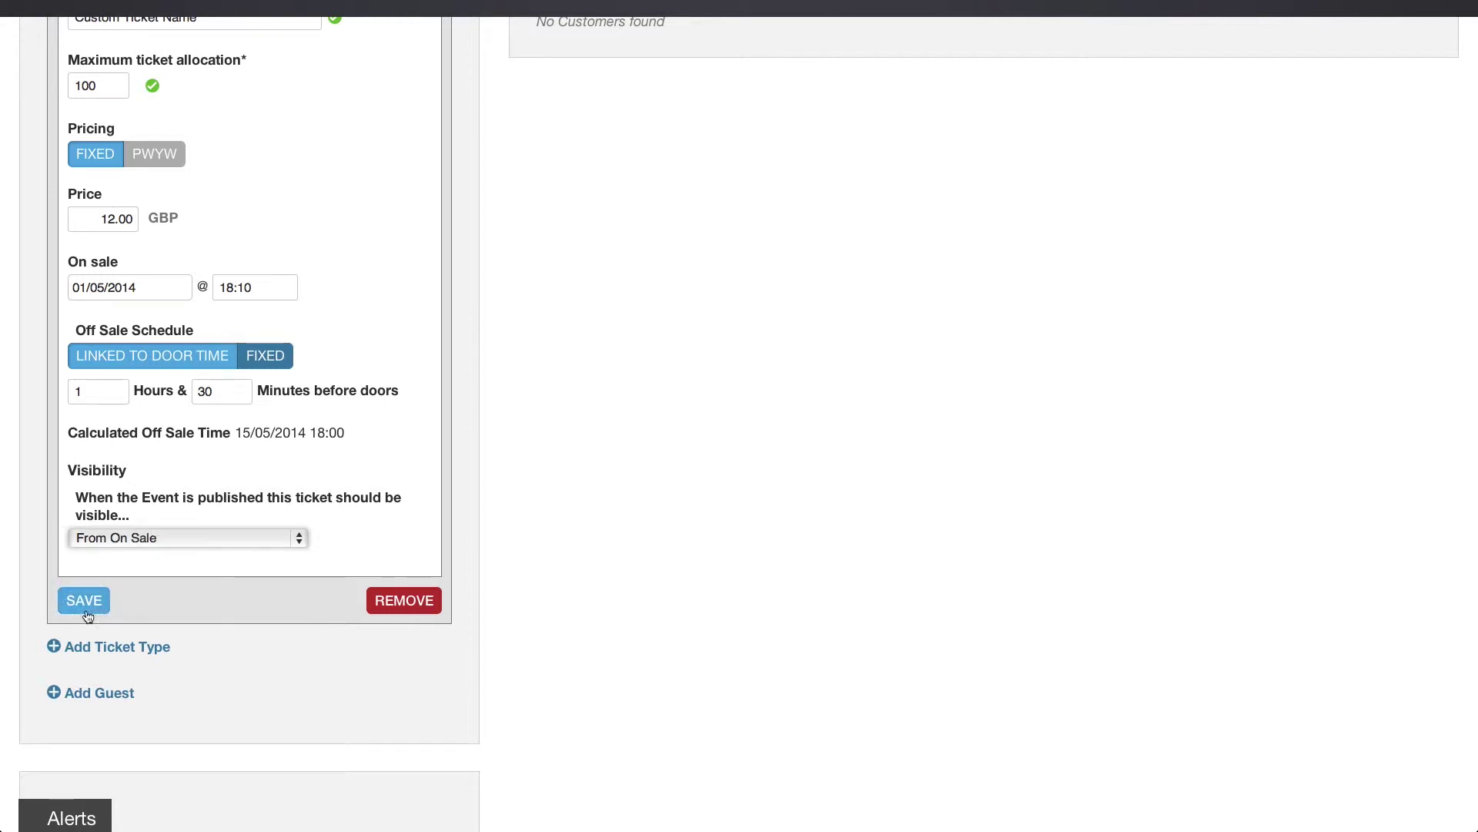
left_click(86, 604)
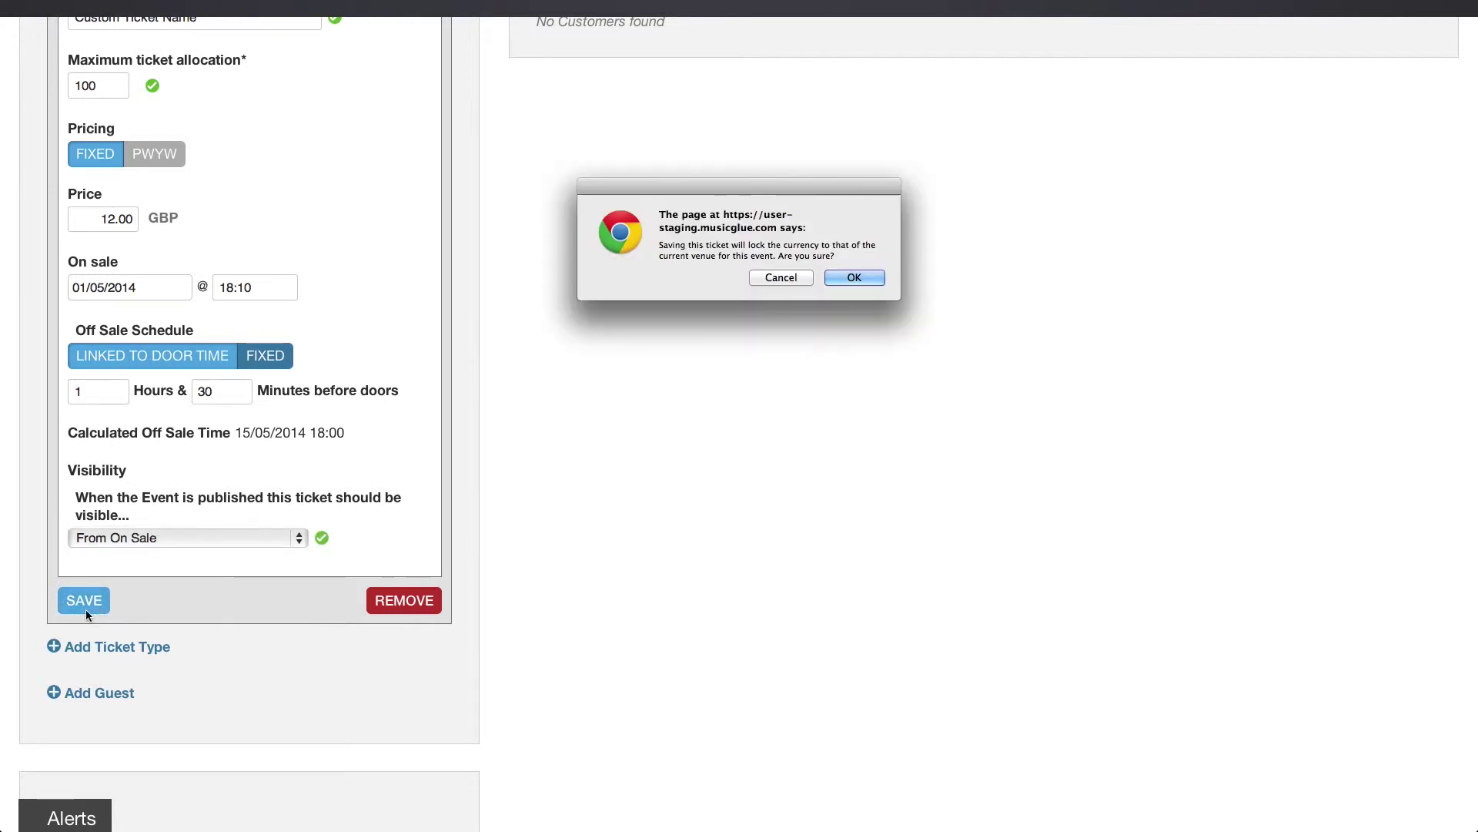
left_click(860, 277)
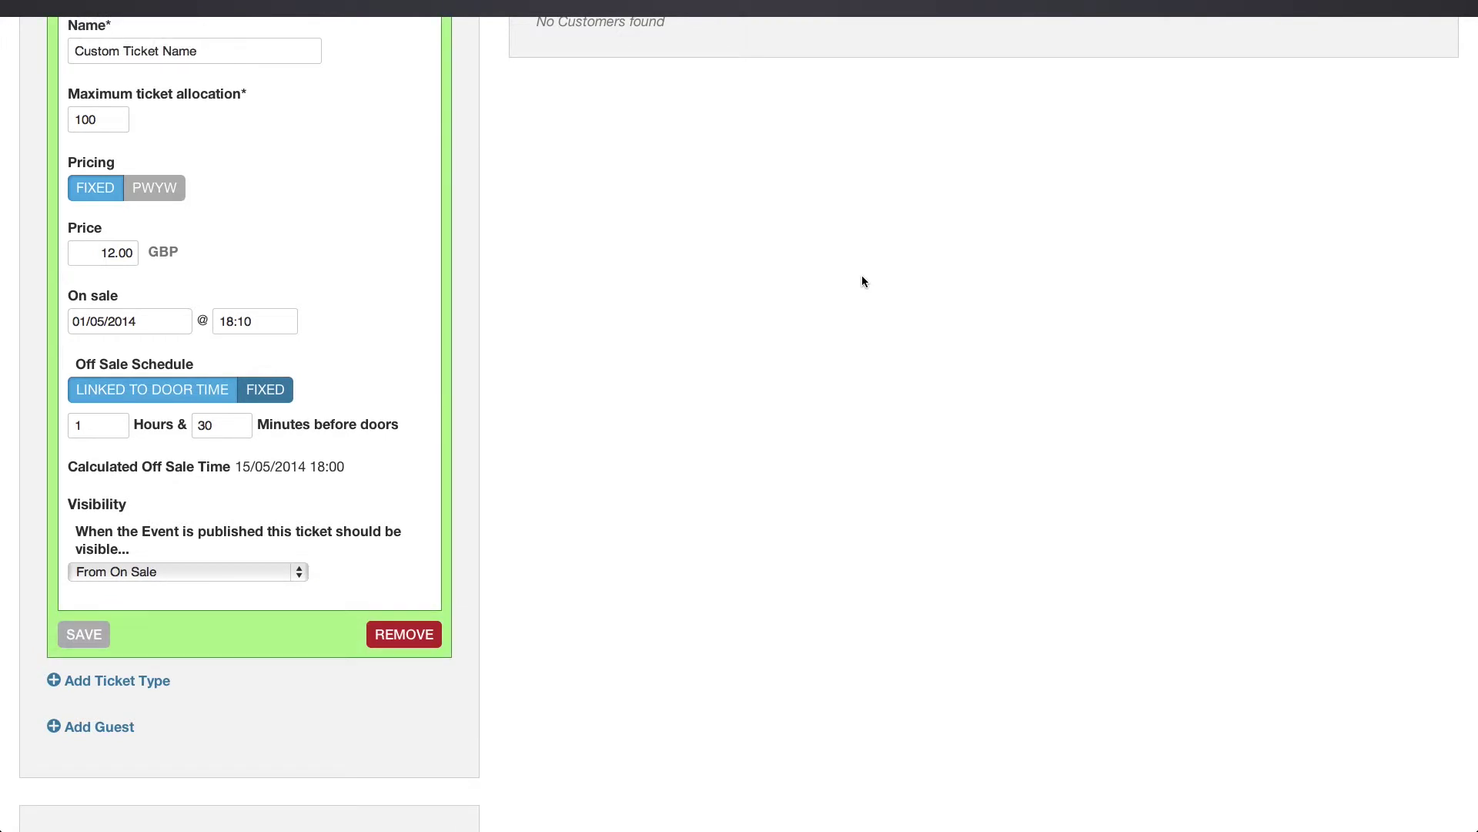
scroll(481, 491, "up", 5)
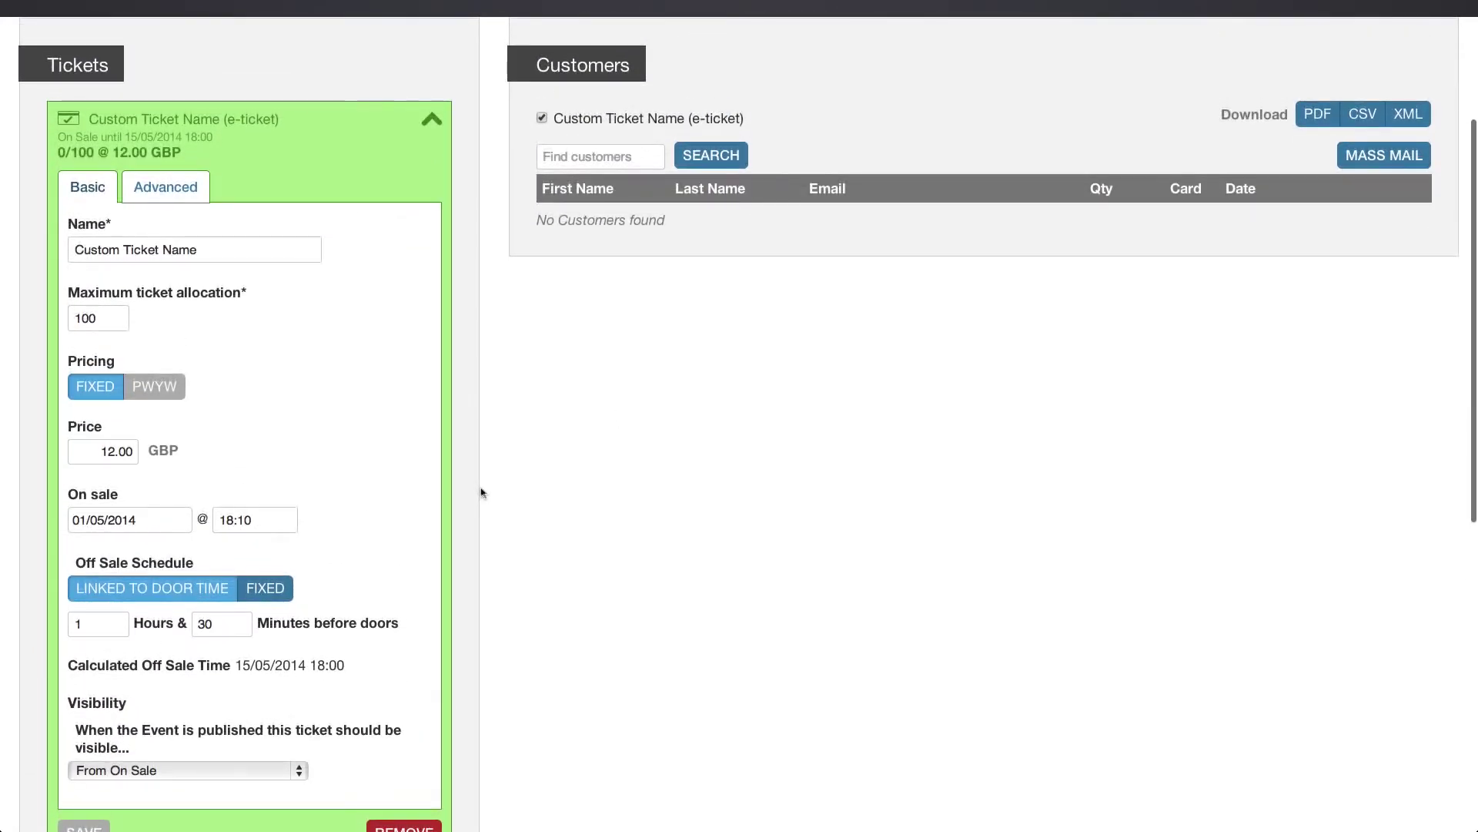
Save advanced settings: 4 per customer, Standard Template, off-sale text 'Sorry! None Left :(', basket promotion.
left_click(168, 189)
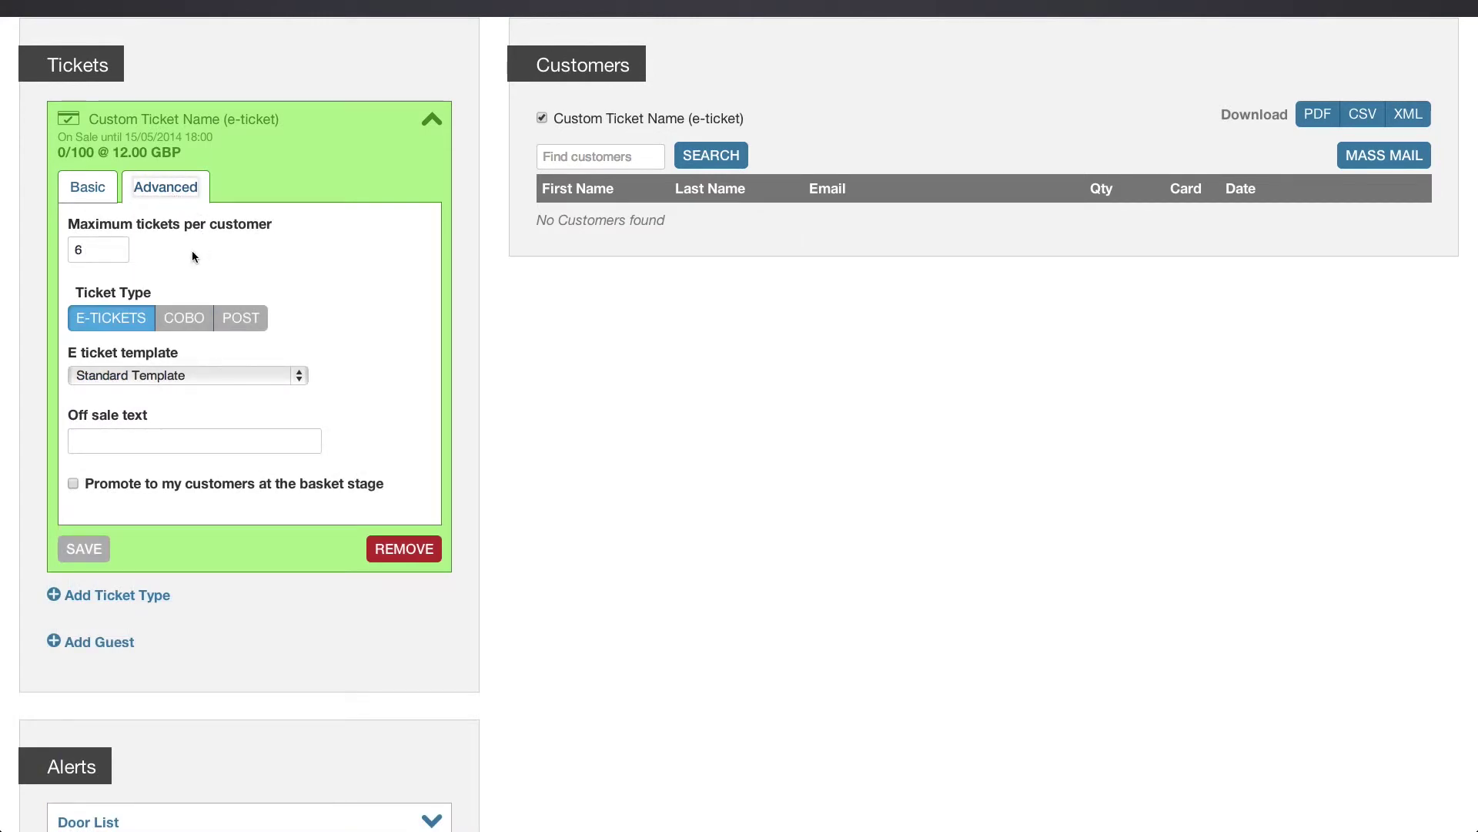
double_click(107, 251)
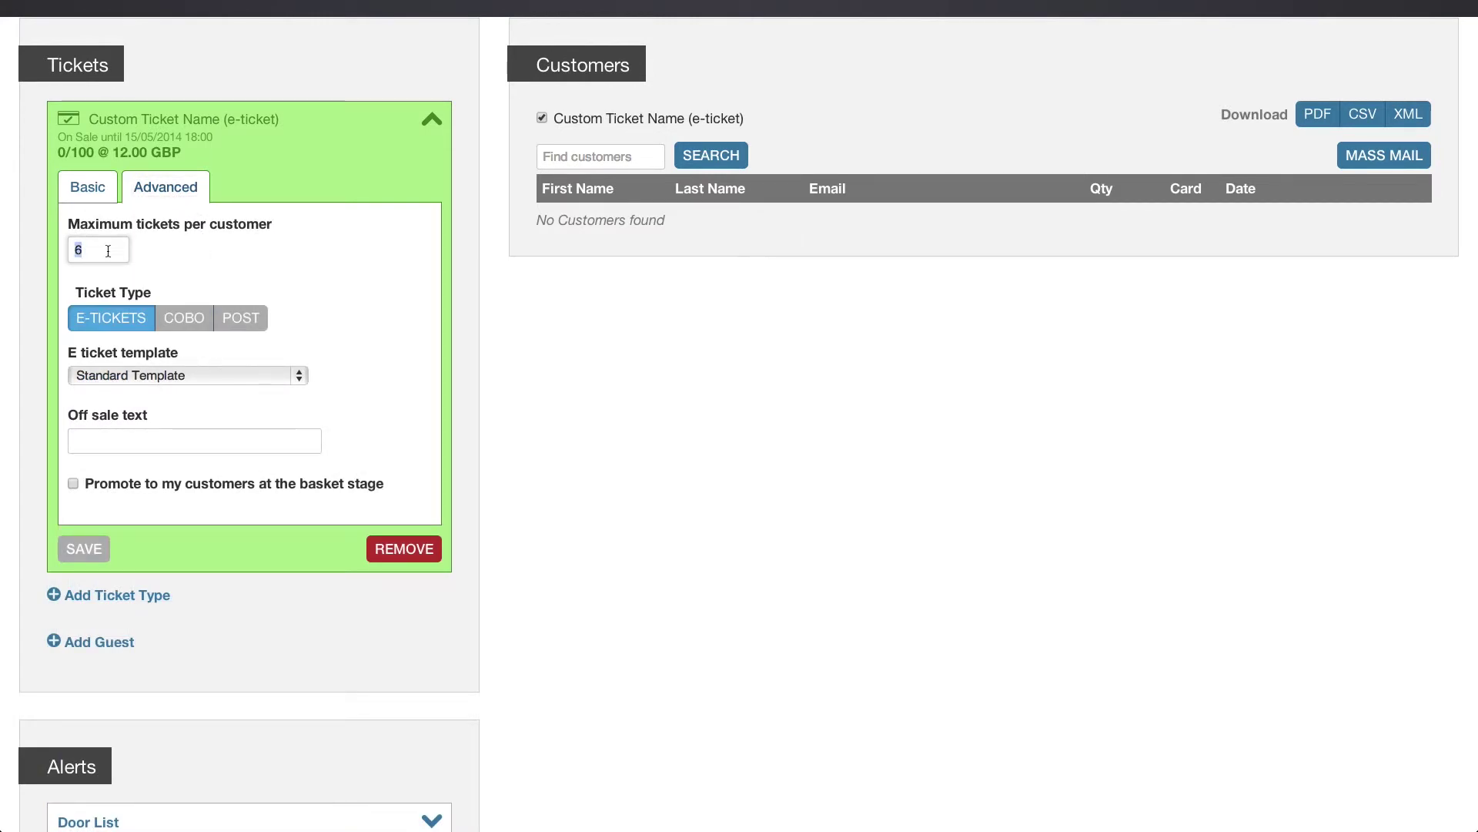
type("4")
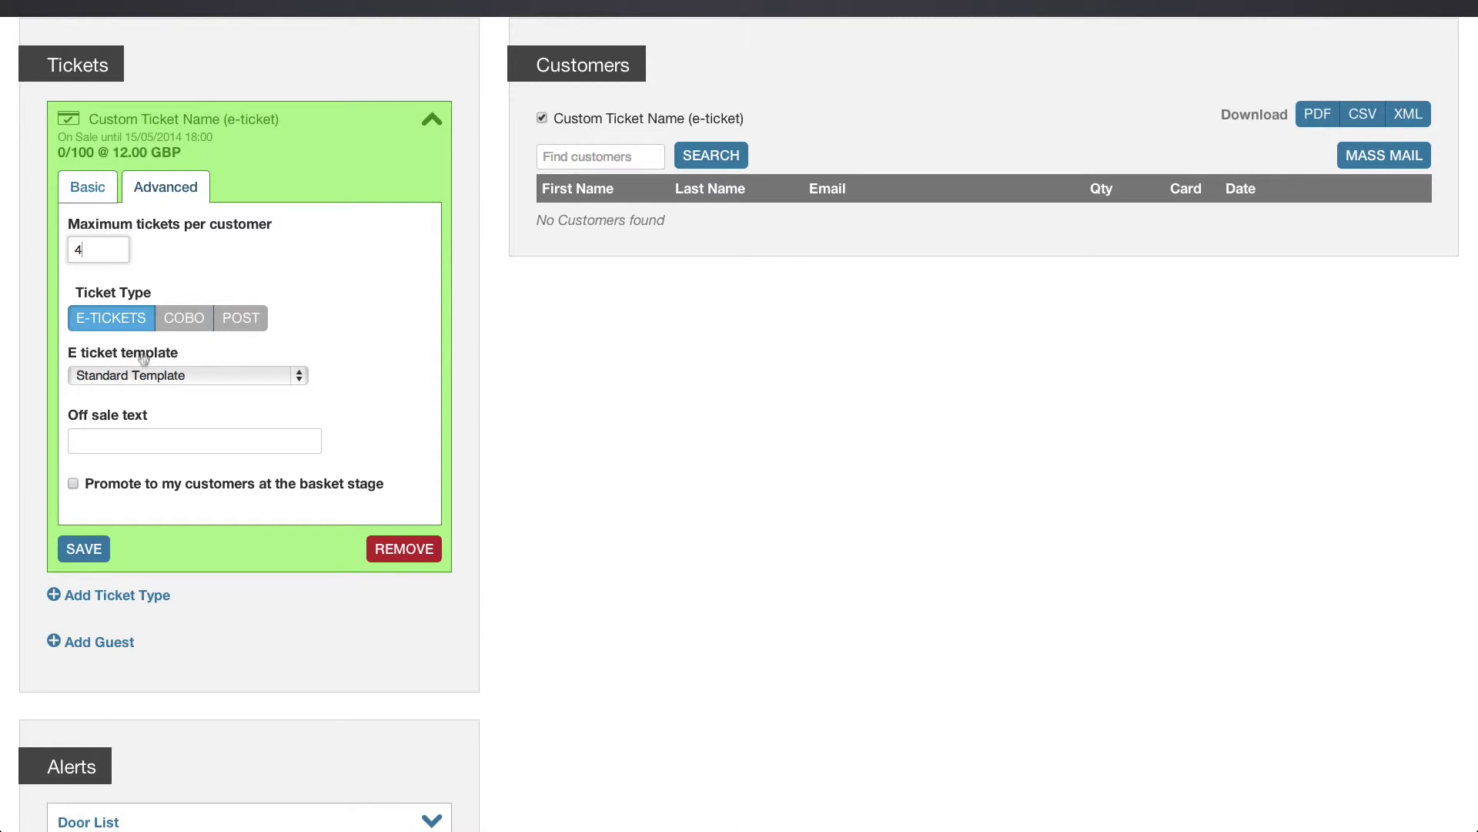
left_click(135, 377)
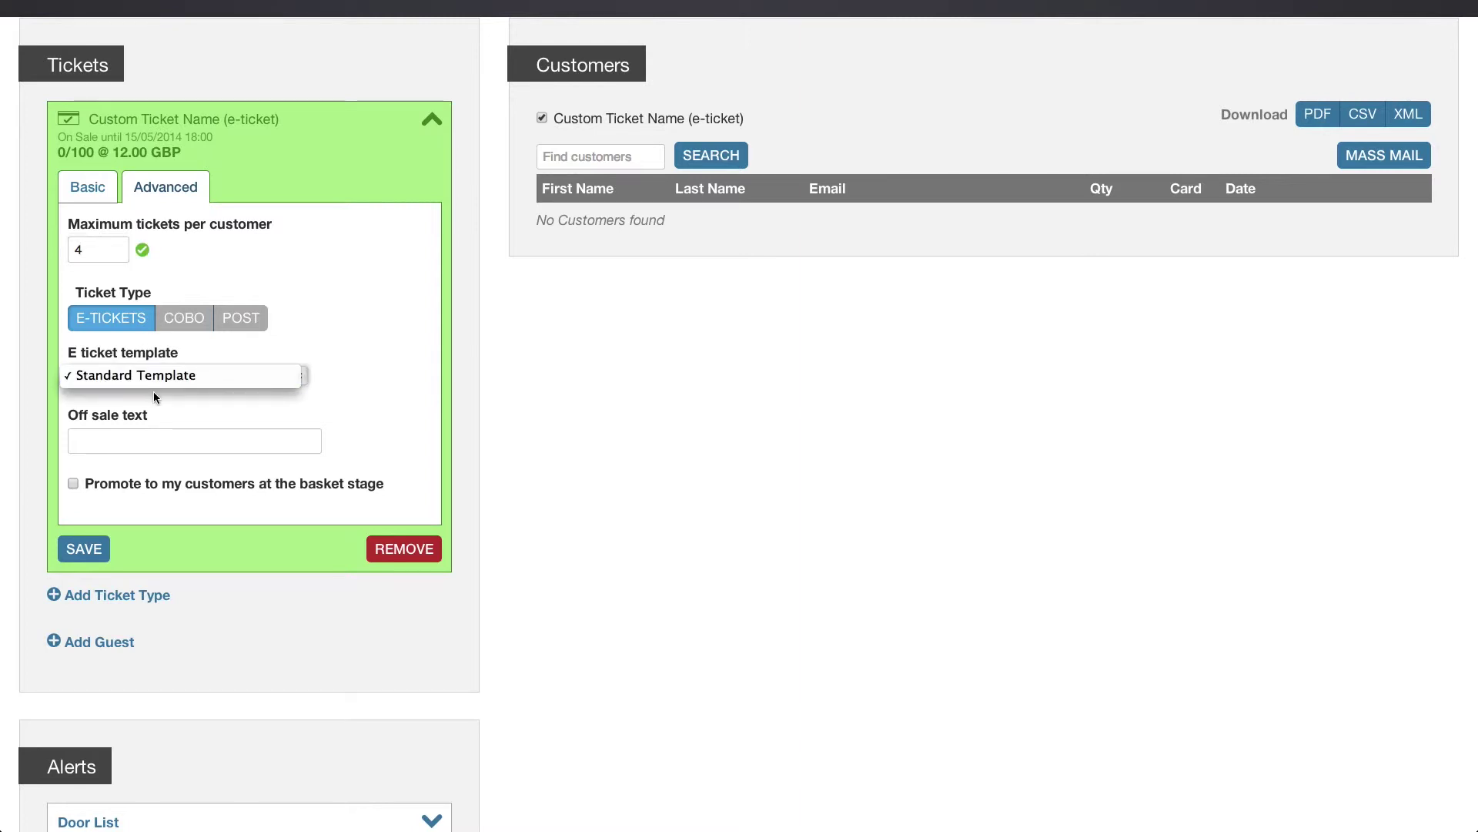
left_click(154, 397)
left_click(137, 444)
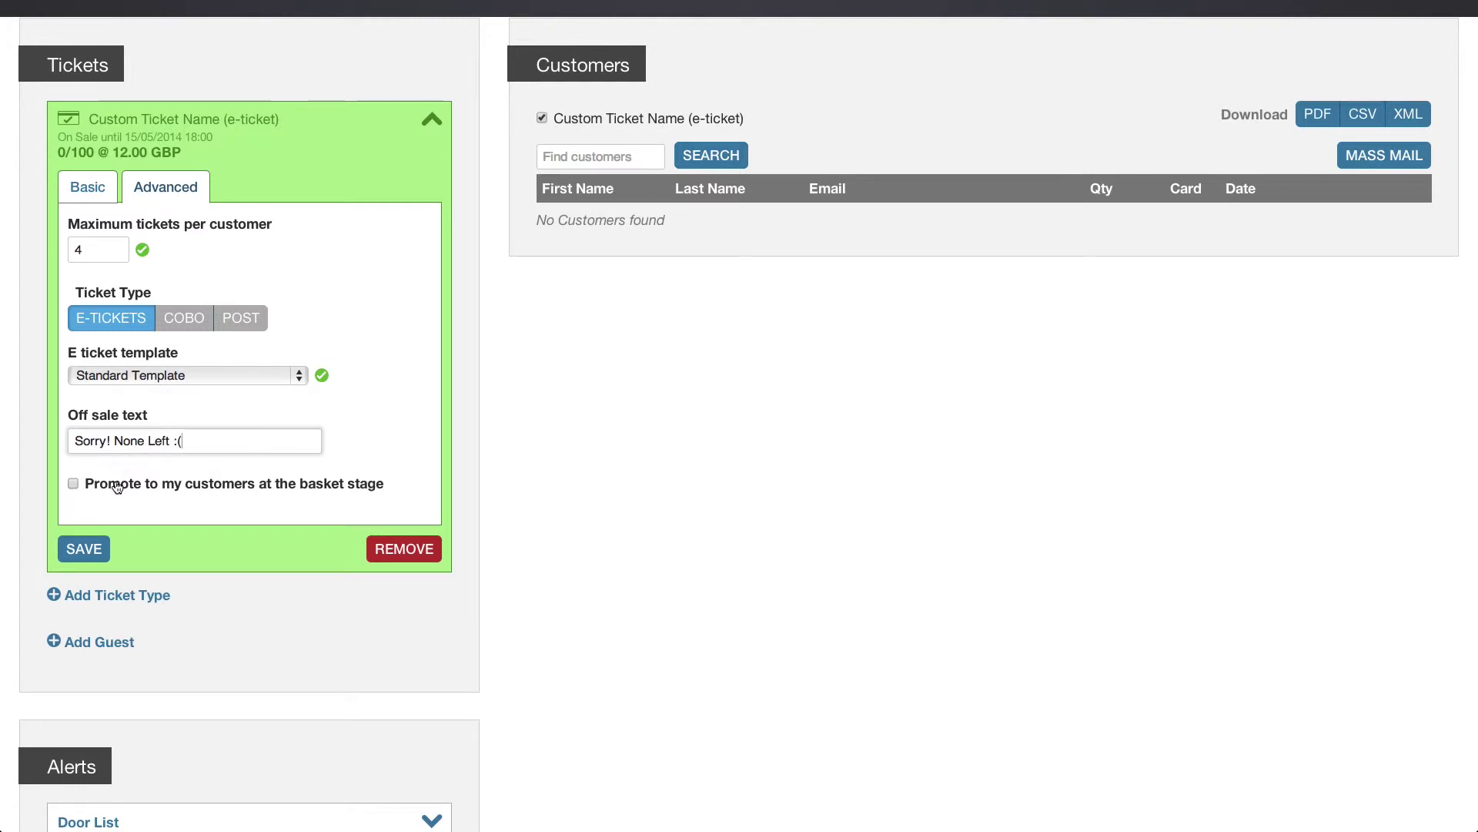
left_click(97, 490)
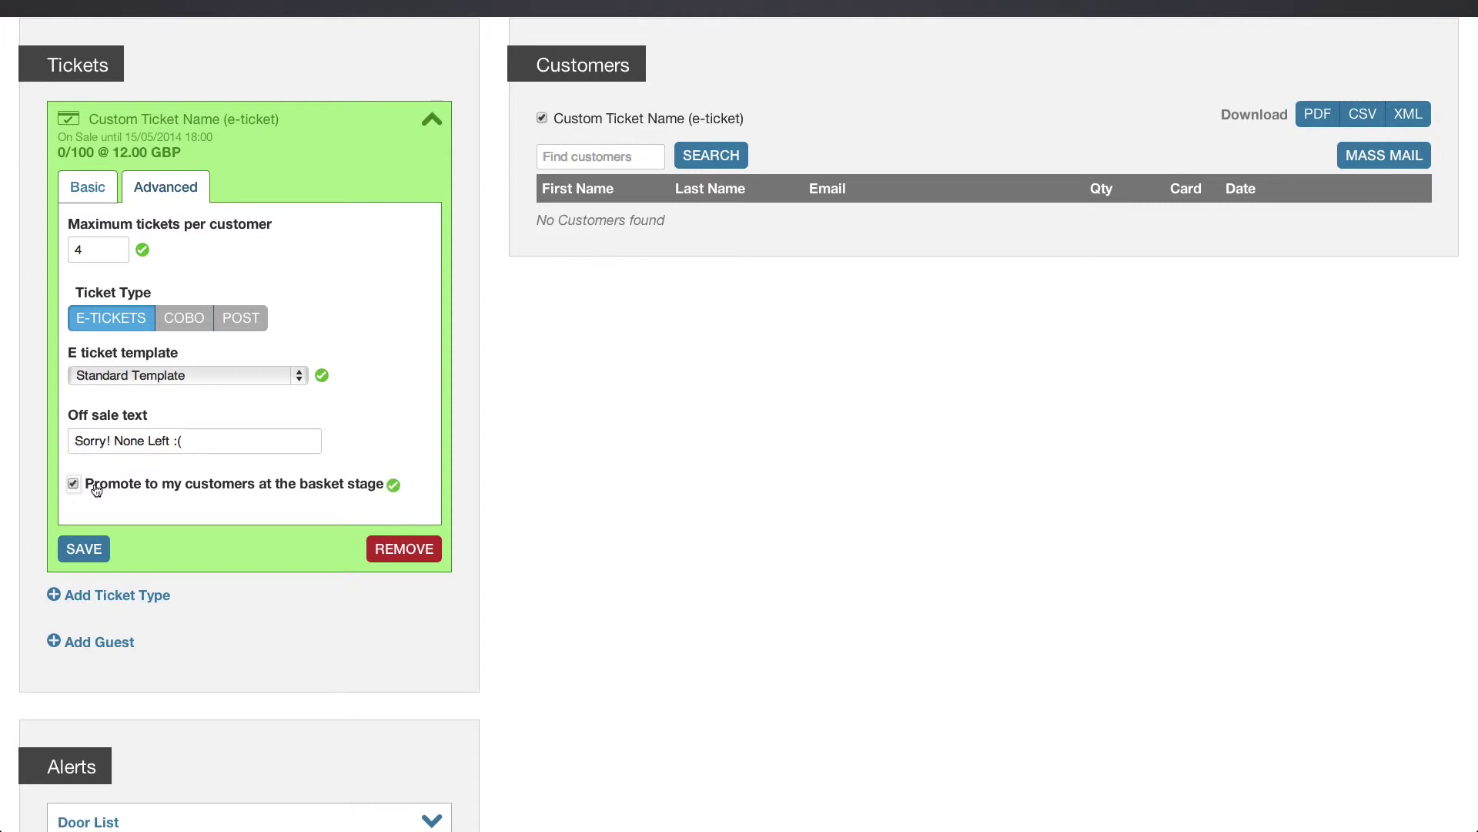
left_click(89, 545)
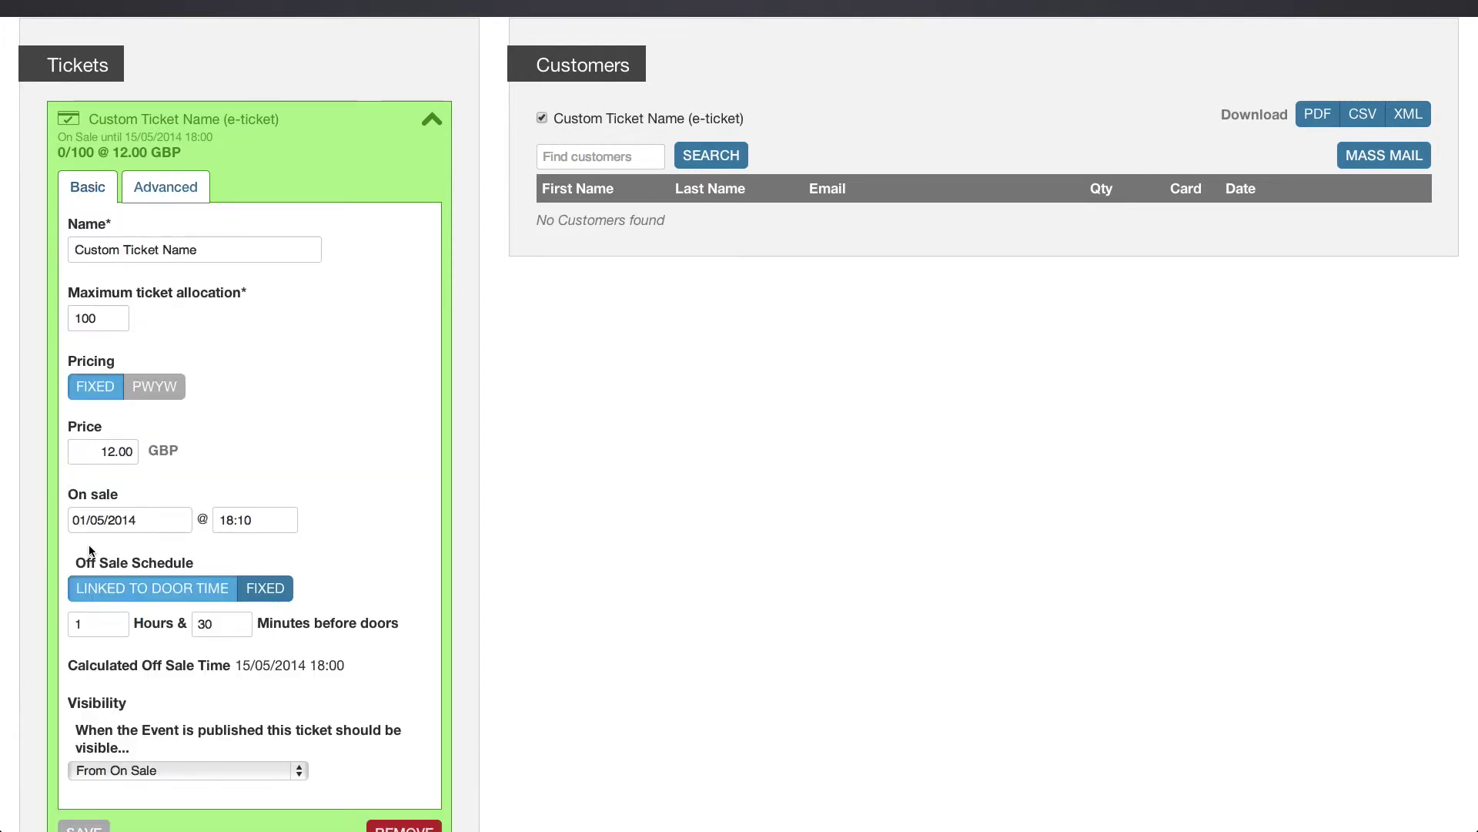
scroll(89, 544, "down", 5)
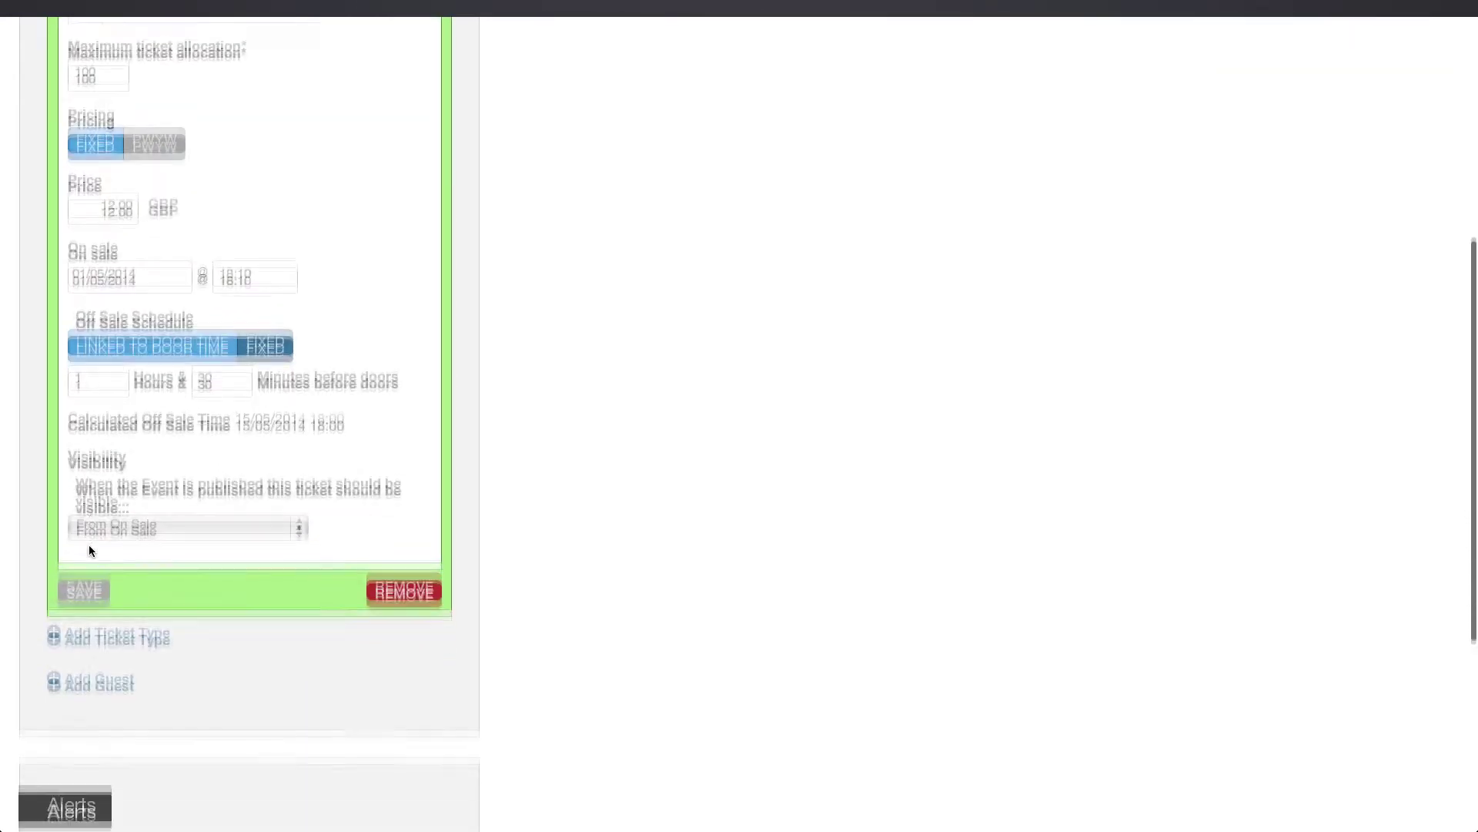
Start a new guest entry with the guest's first name, last name and e-mail.
scroll(89, 544, "down", 2)
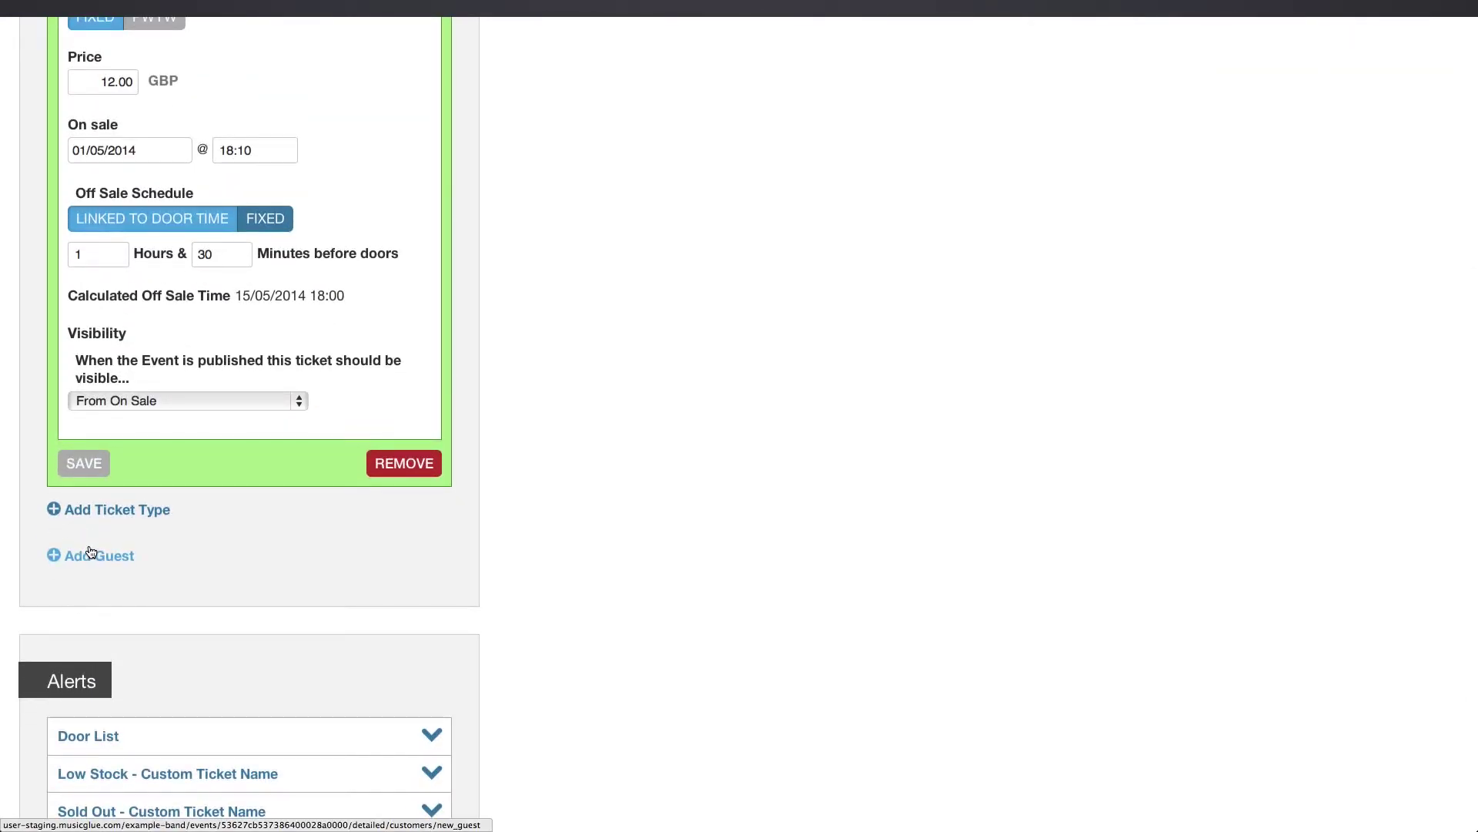
left_click(90, 551)
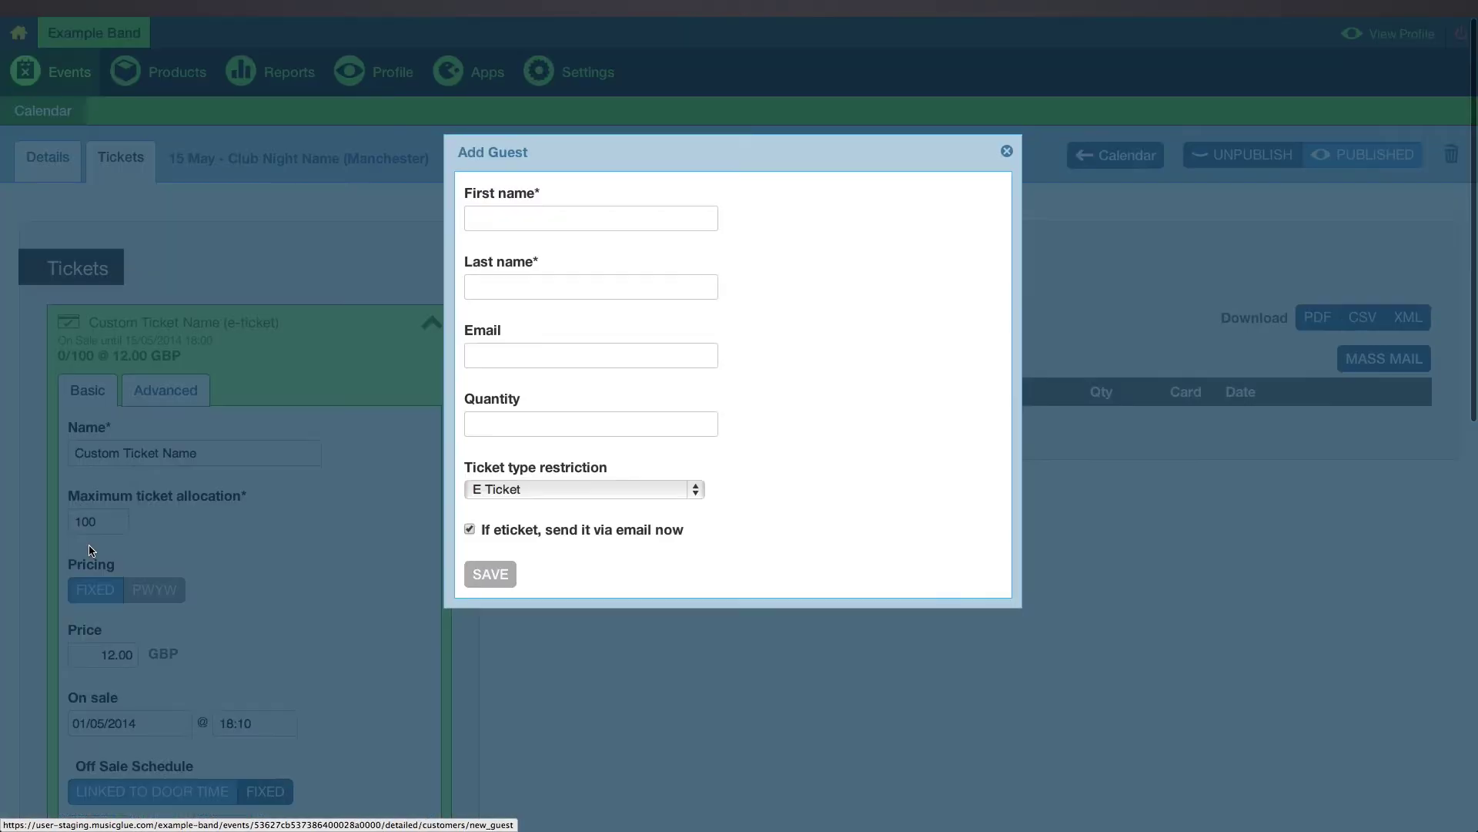
left_click(496, 221)
type("Example")
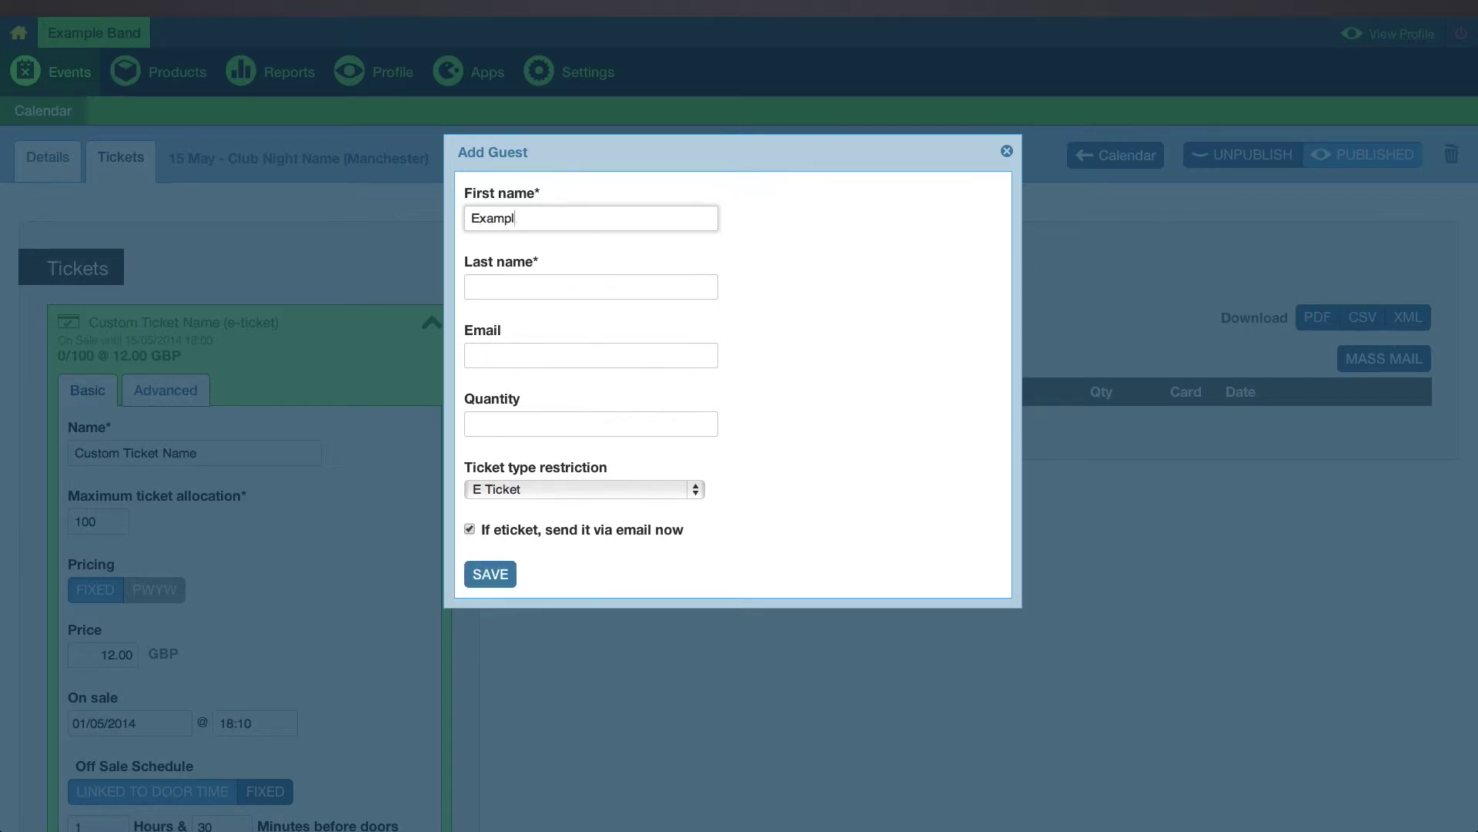
key("Tab")
type("McVip")
key("Tab")
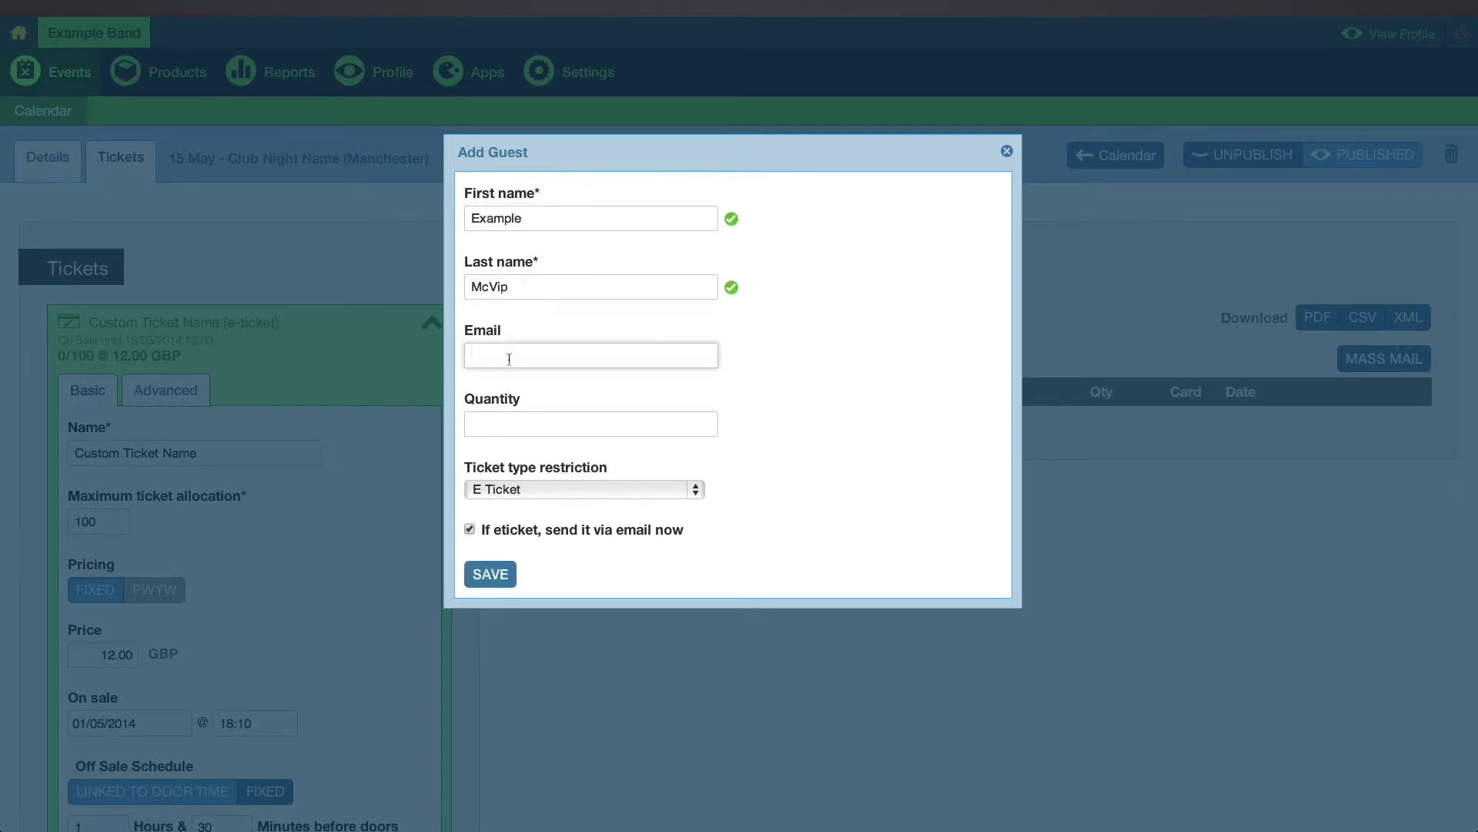
type("example@gmail.com")
Give the guest 2 tickets restricted to E Ticket and save the entry.
key("Tab")
type("2")
left_click(611, 491)
left_click(608, 491)
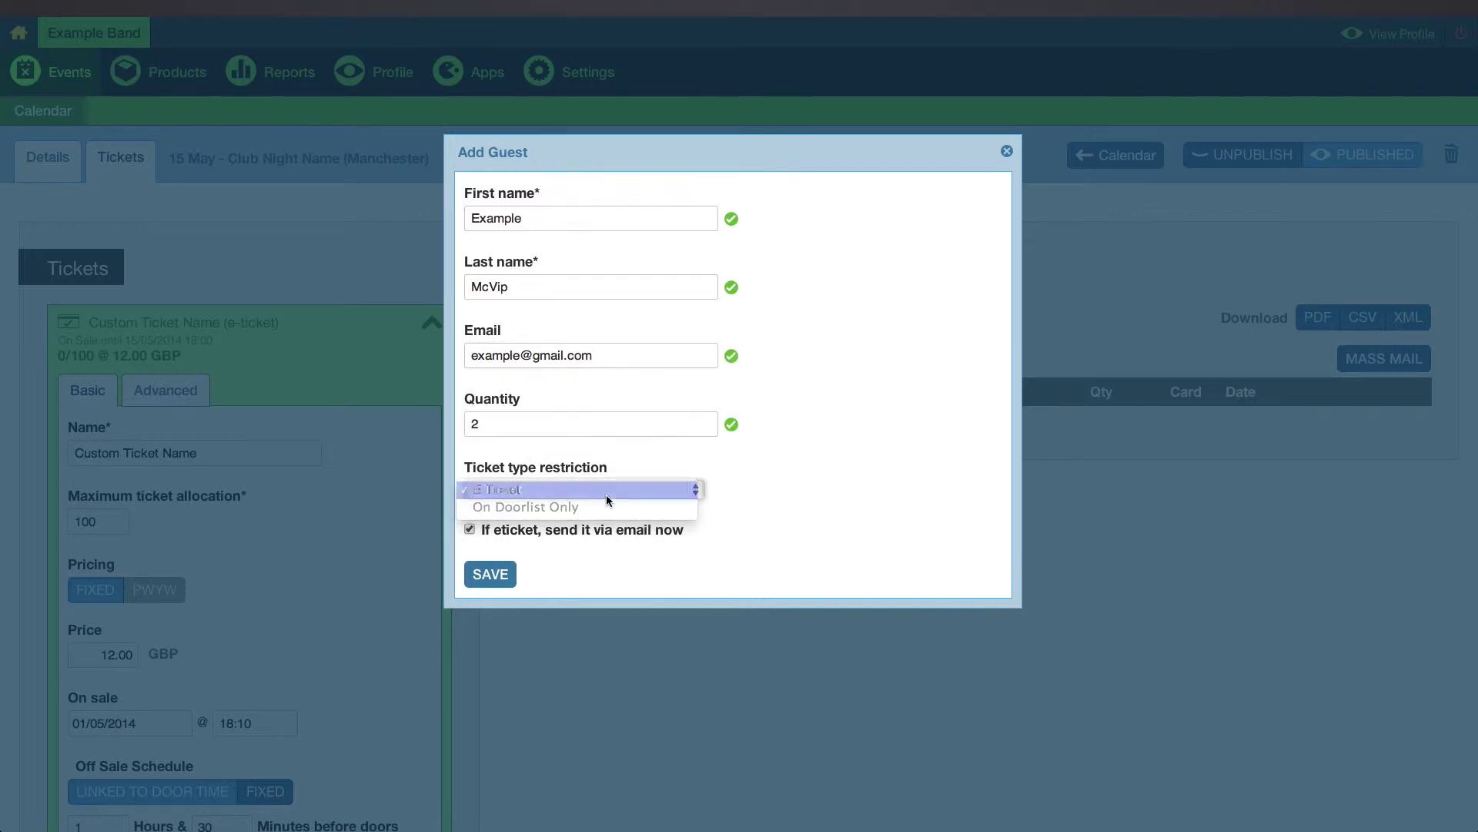
left_click(497, 574)
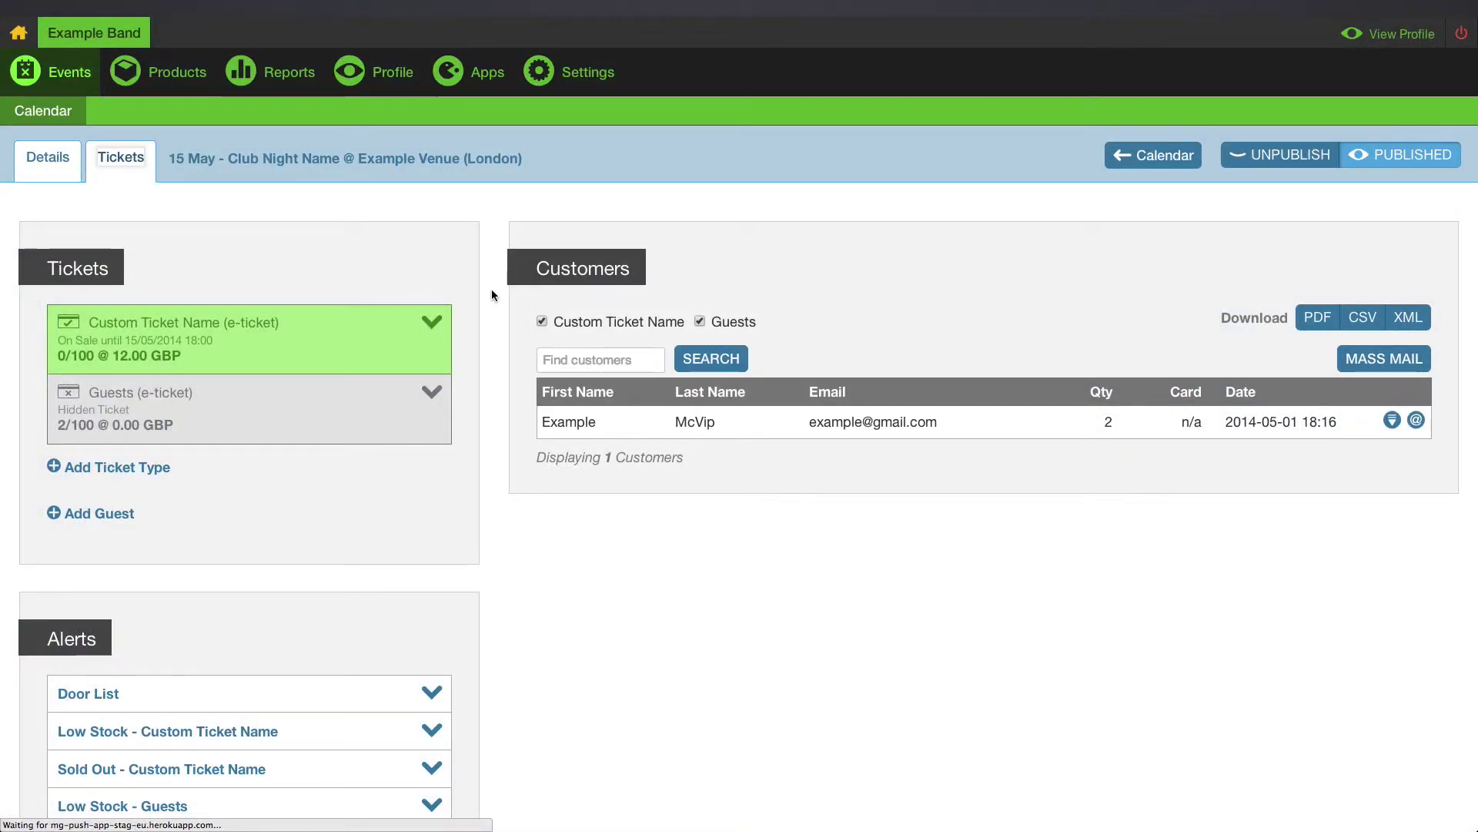
Expand the Guests ticket settings to review them, then collapse them again.
scroll(491, 293, "down", 2)
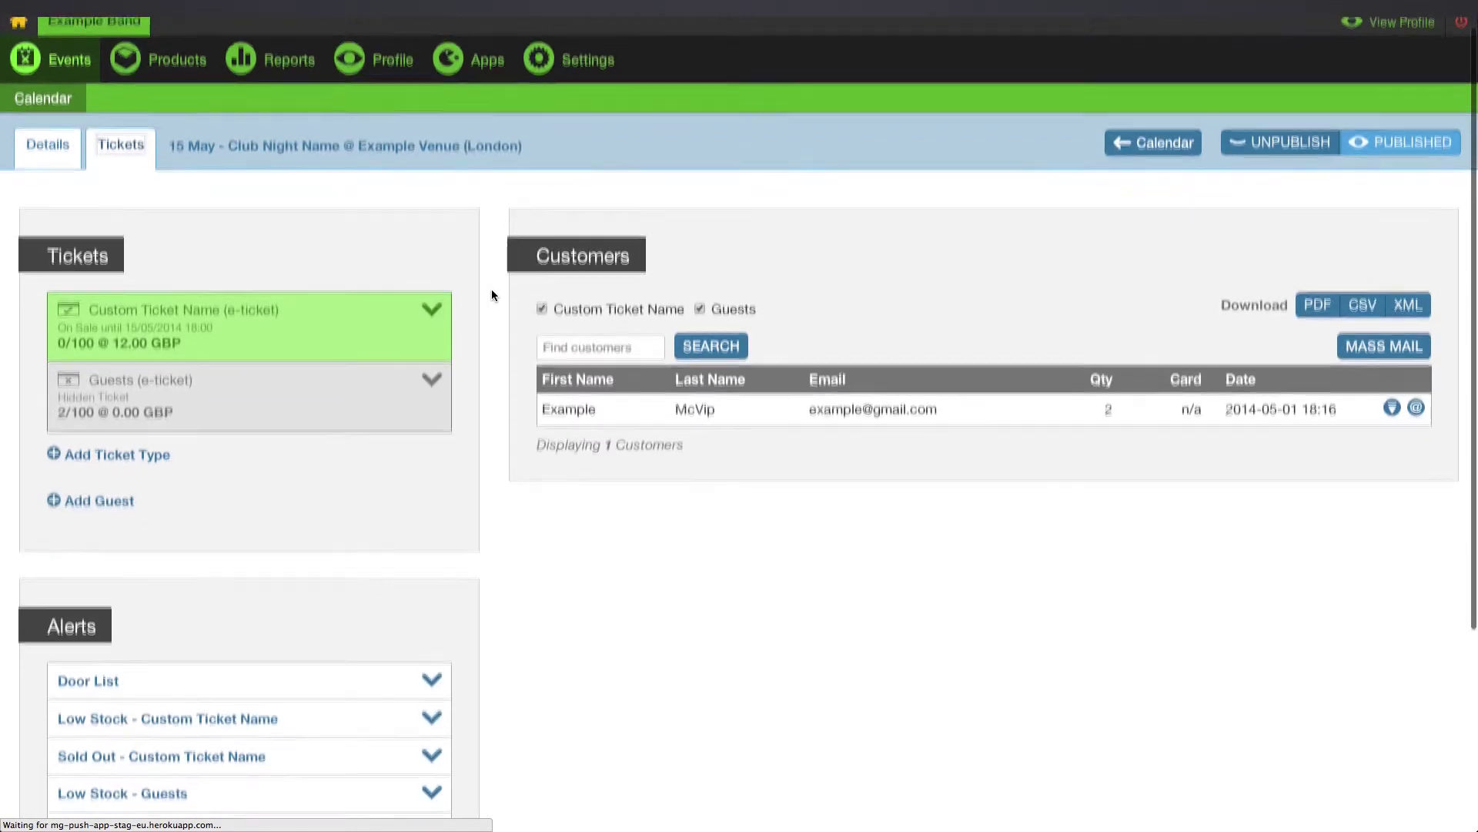
left_click(428, 309)
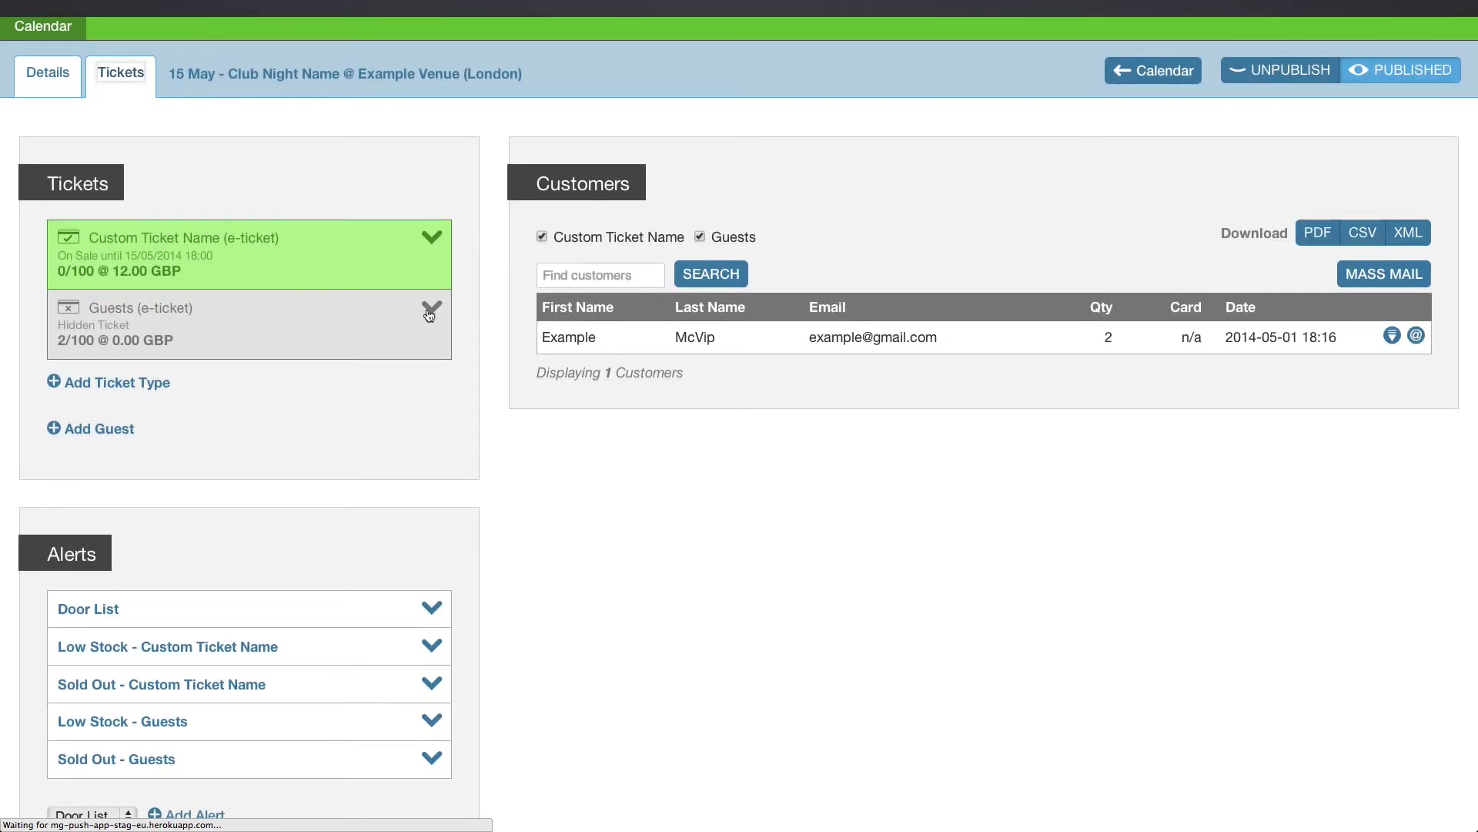
scroll(427, 314, "down", 2)
scroll(426, 308, "down", 2)
scroll(427, 308, "up", 3)
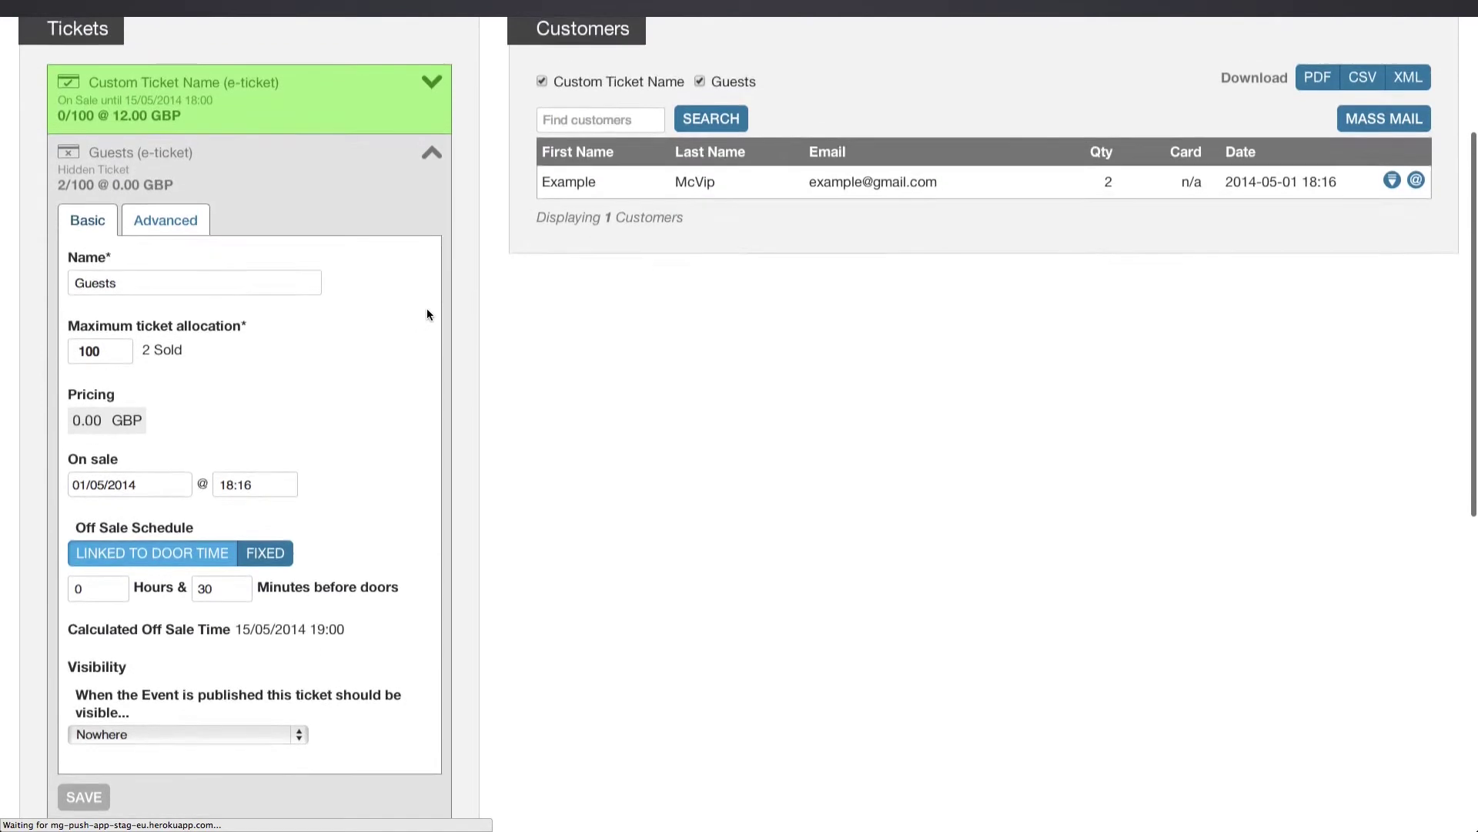
left_click(429, 247)
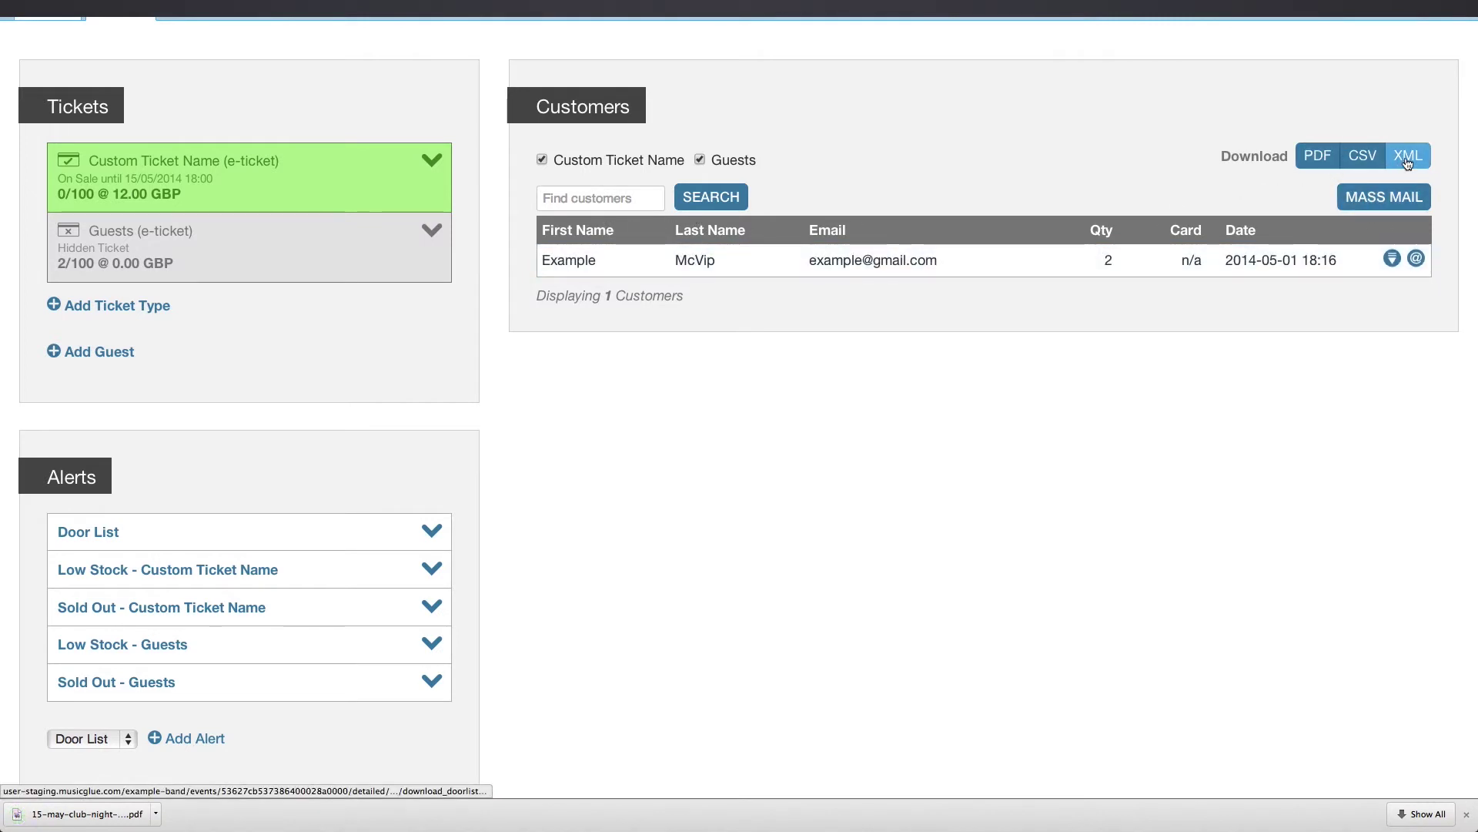
Address a mass message to Custom Ticket Name holders only, excluding guests, subject Hello, with sample body.
left_click(1384, 197)
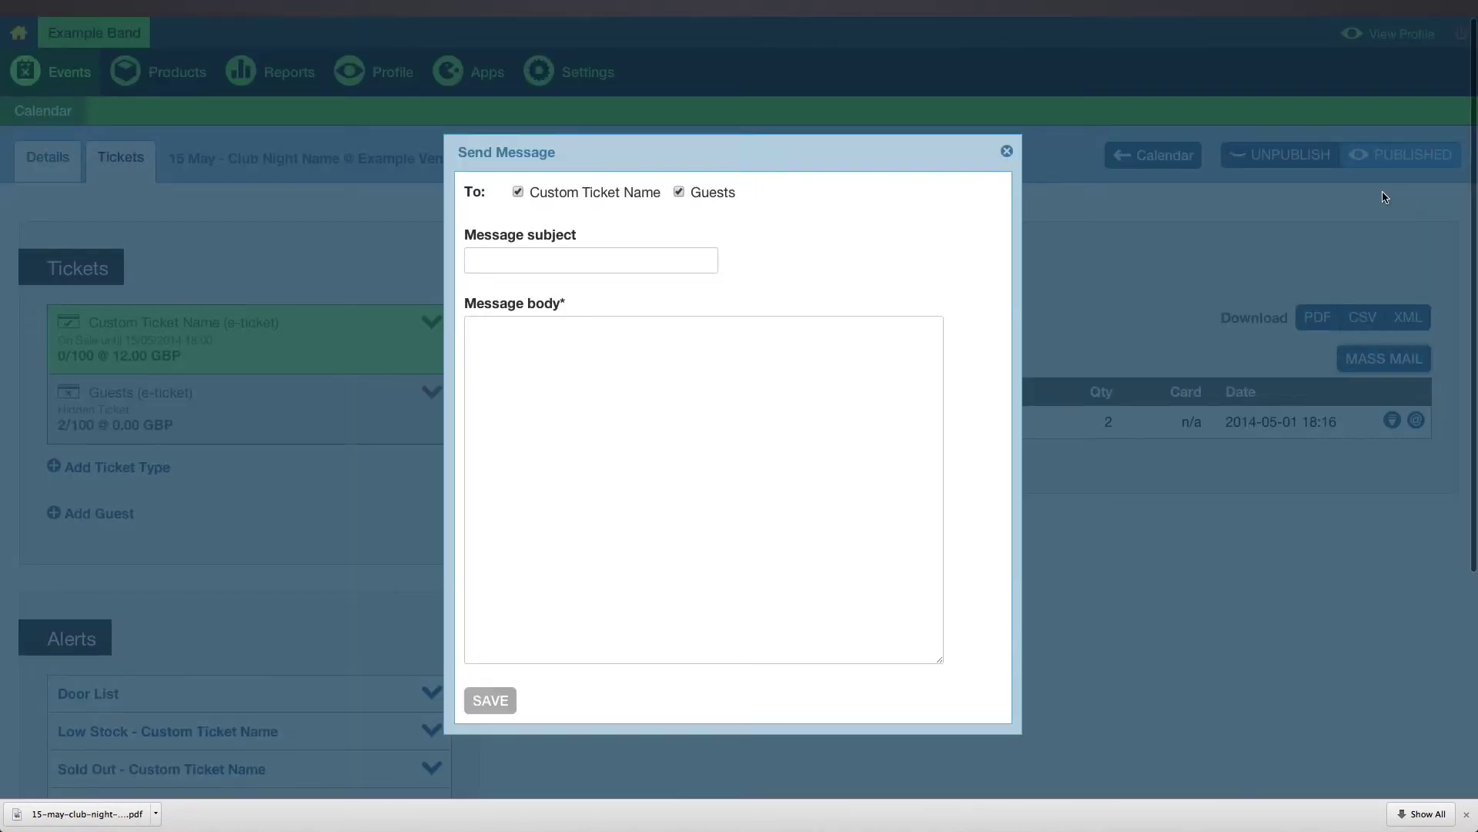
left_click(547, 197)
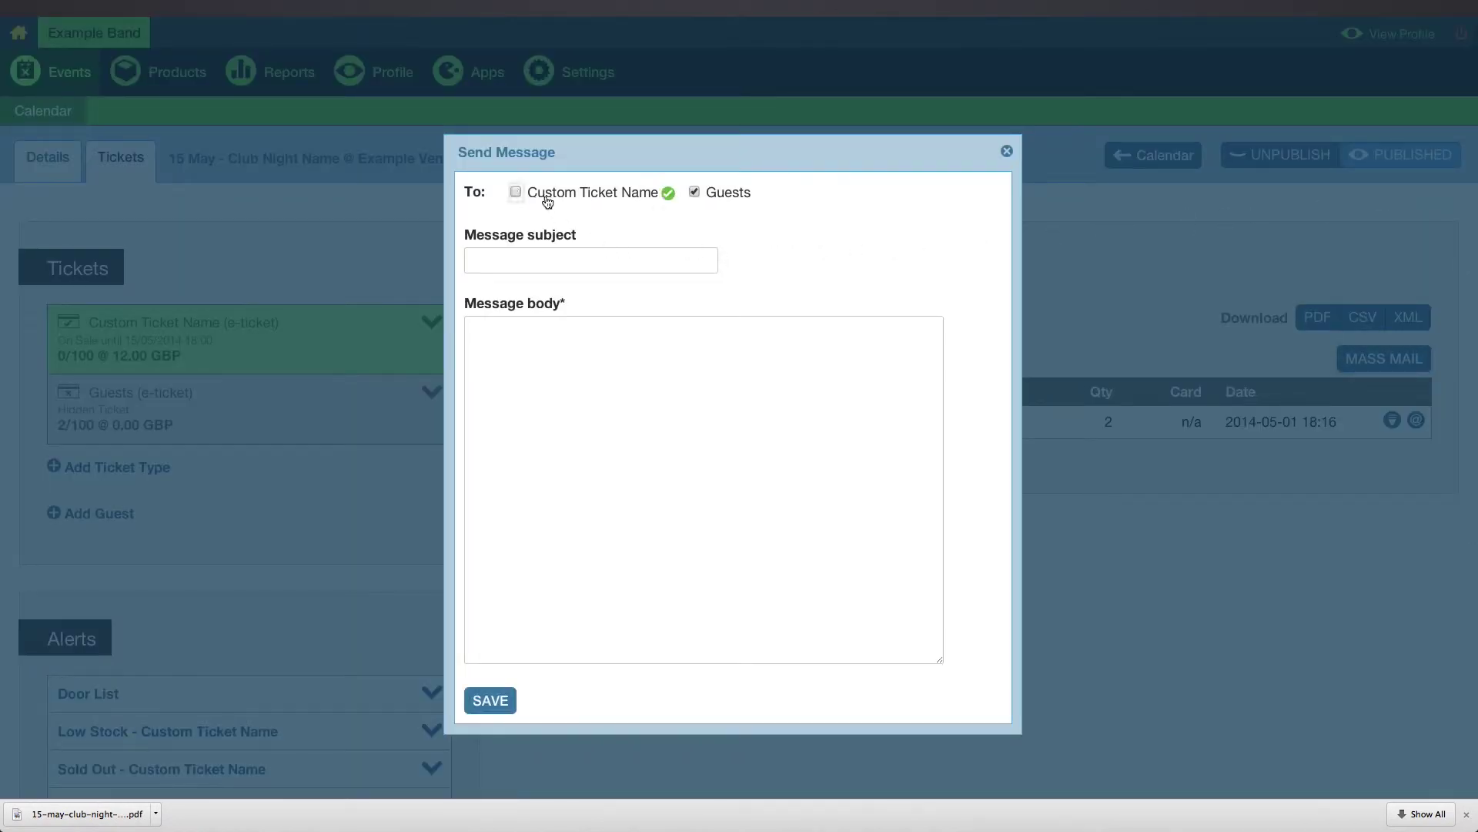
left_click(702, 194)
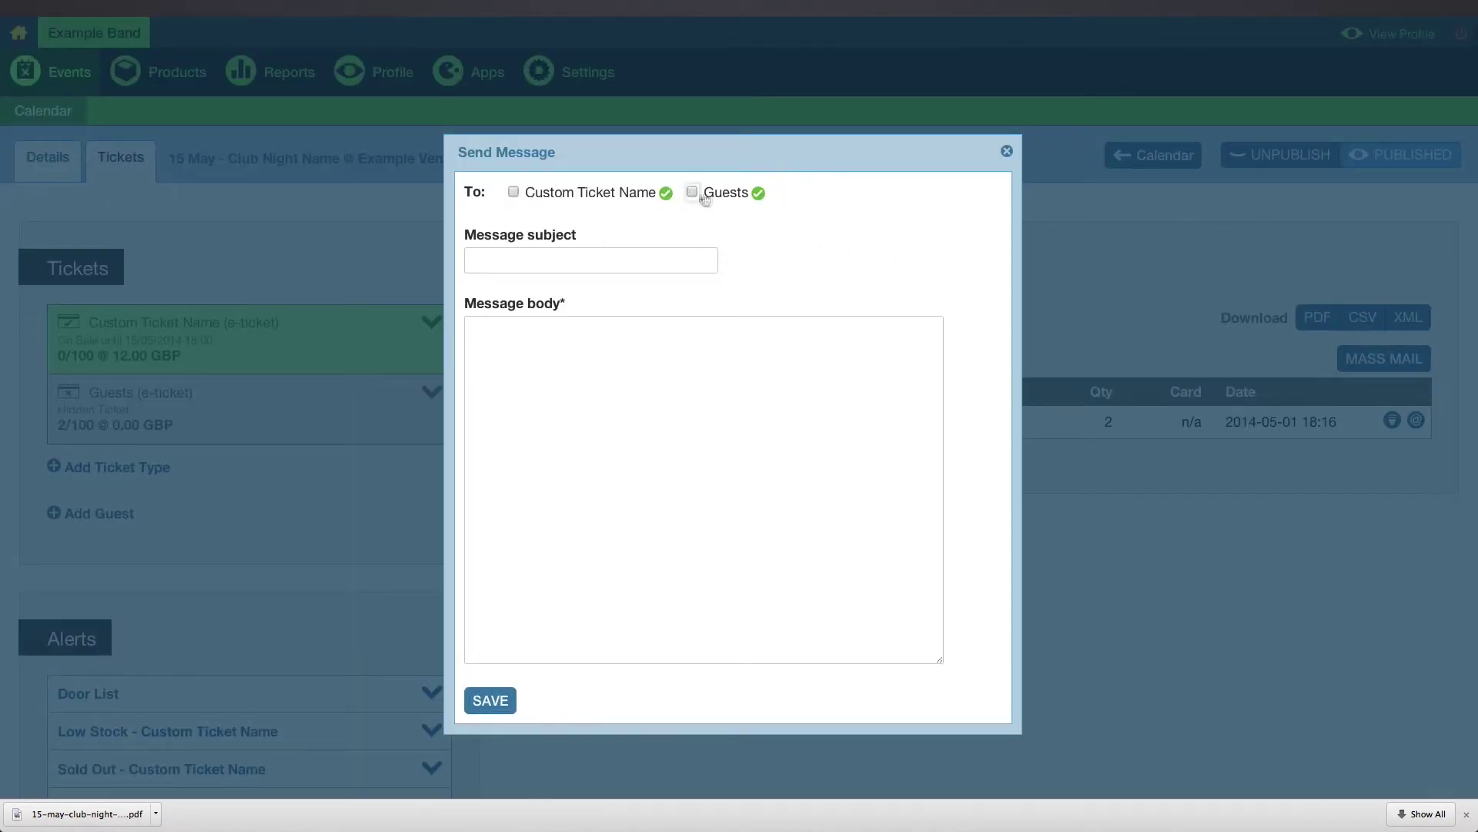
left_click(585, 198)
left_click(571, 260)
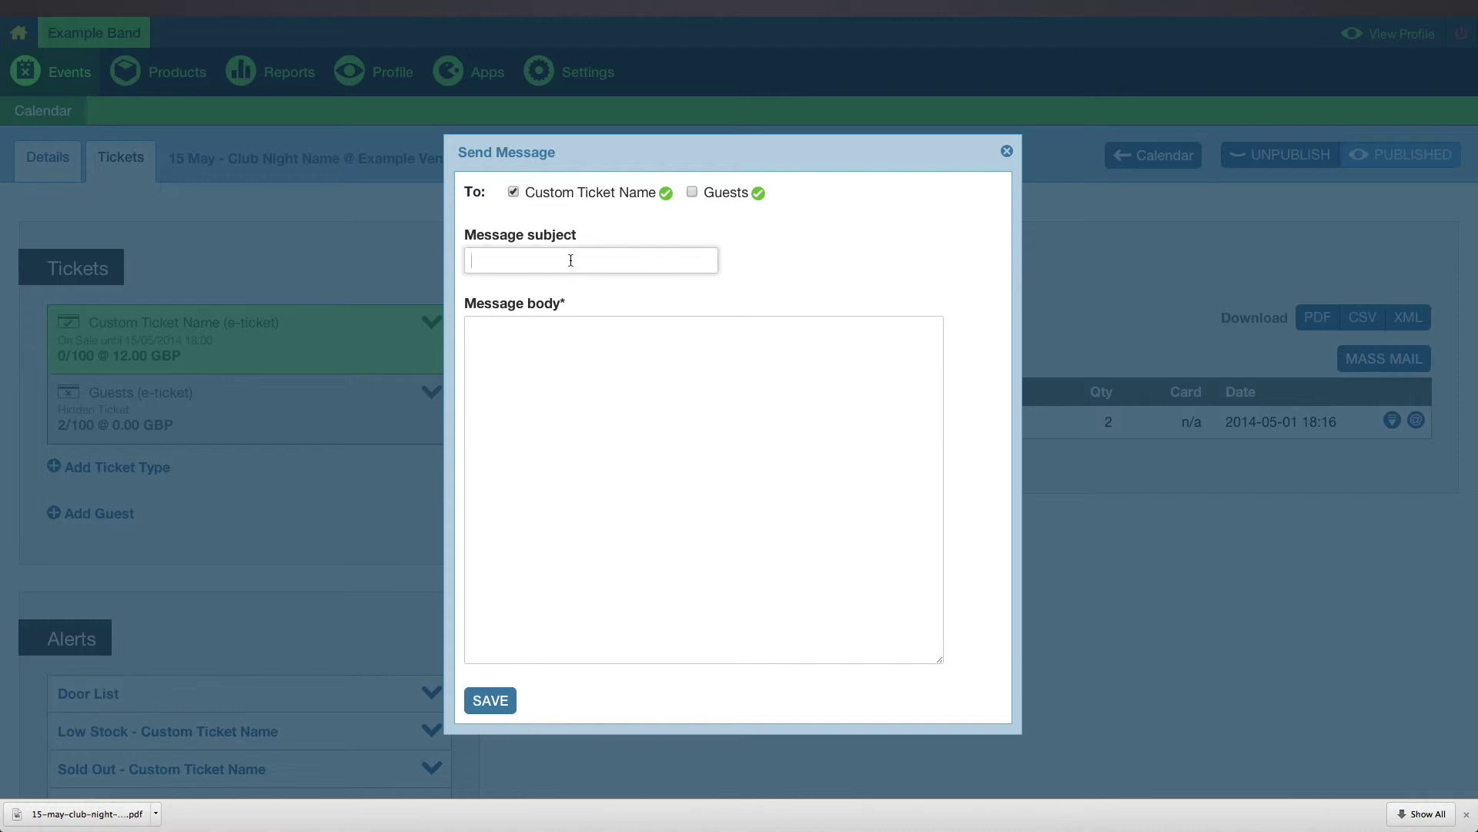
key("Tab")
type("fdgdsaf das fasdf s")
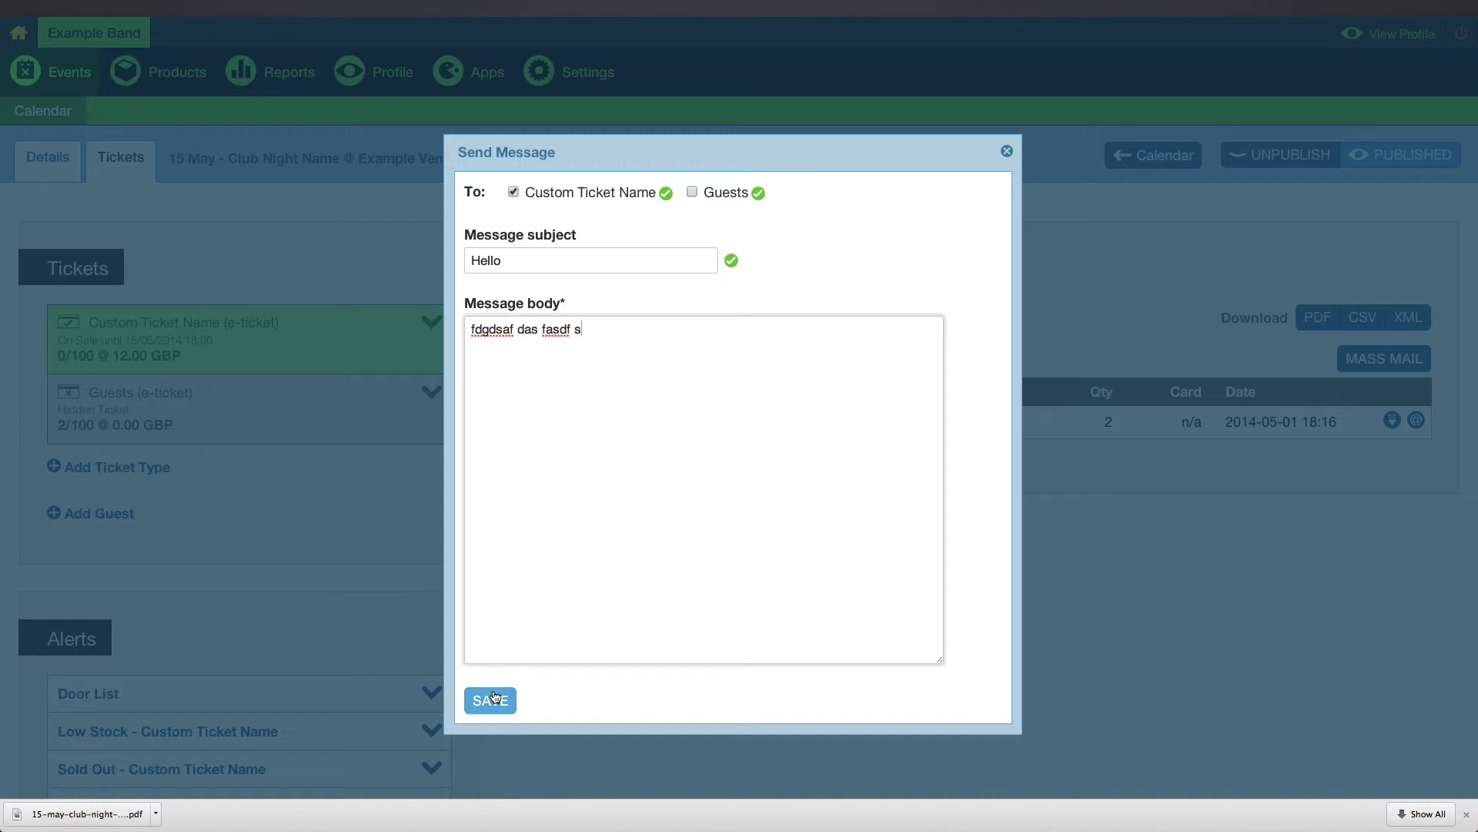
Keep the Door List alert applied to ALL tickets, 30 minutes before doors, and save it.
left_click(1006, 151)
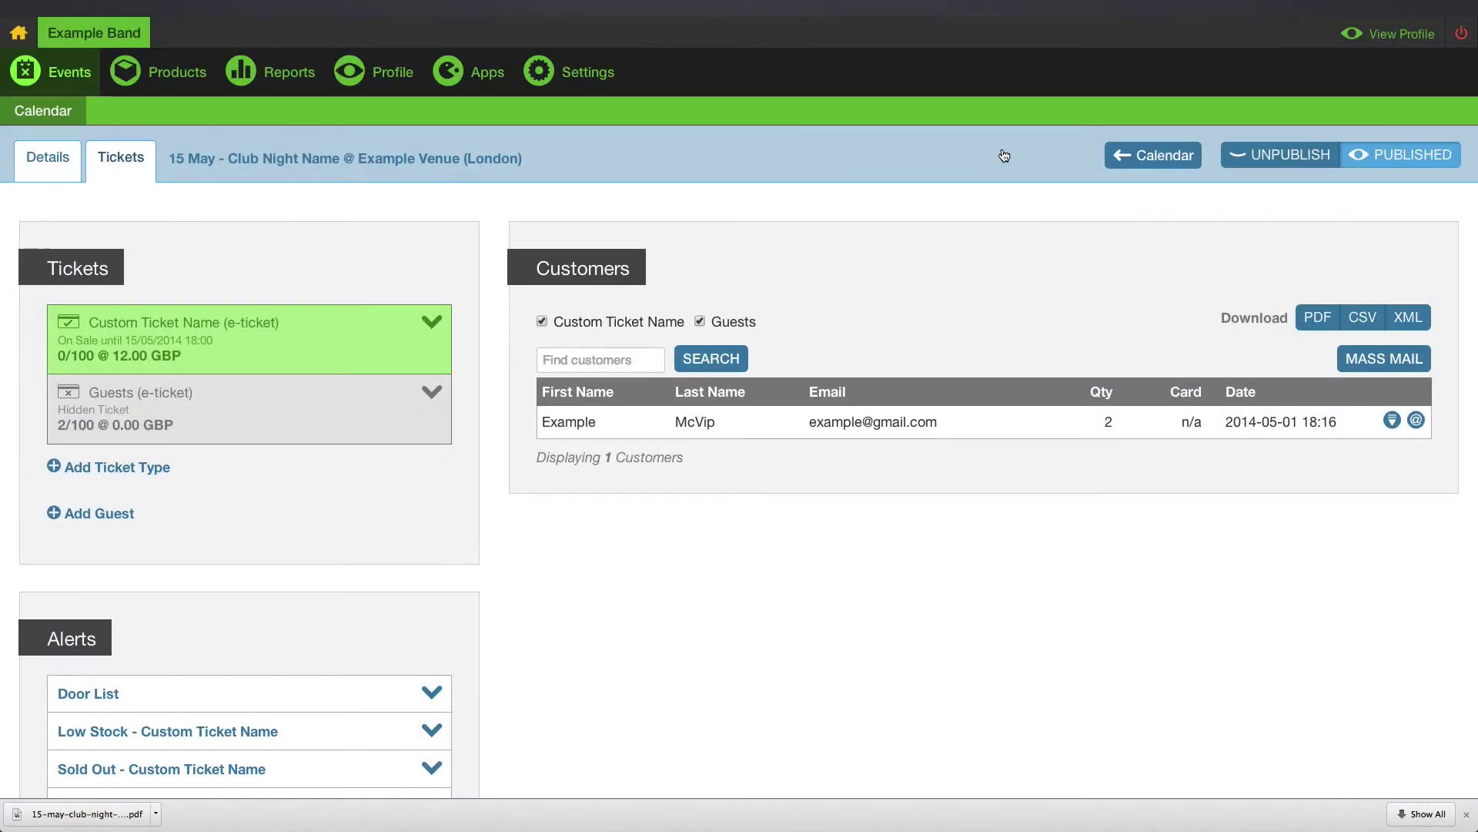
scroll(496, 311, "down", 3)
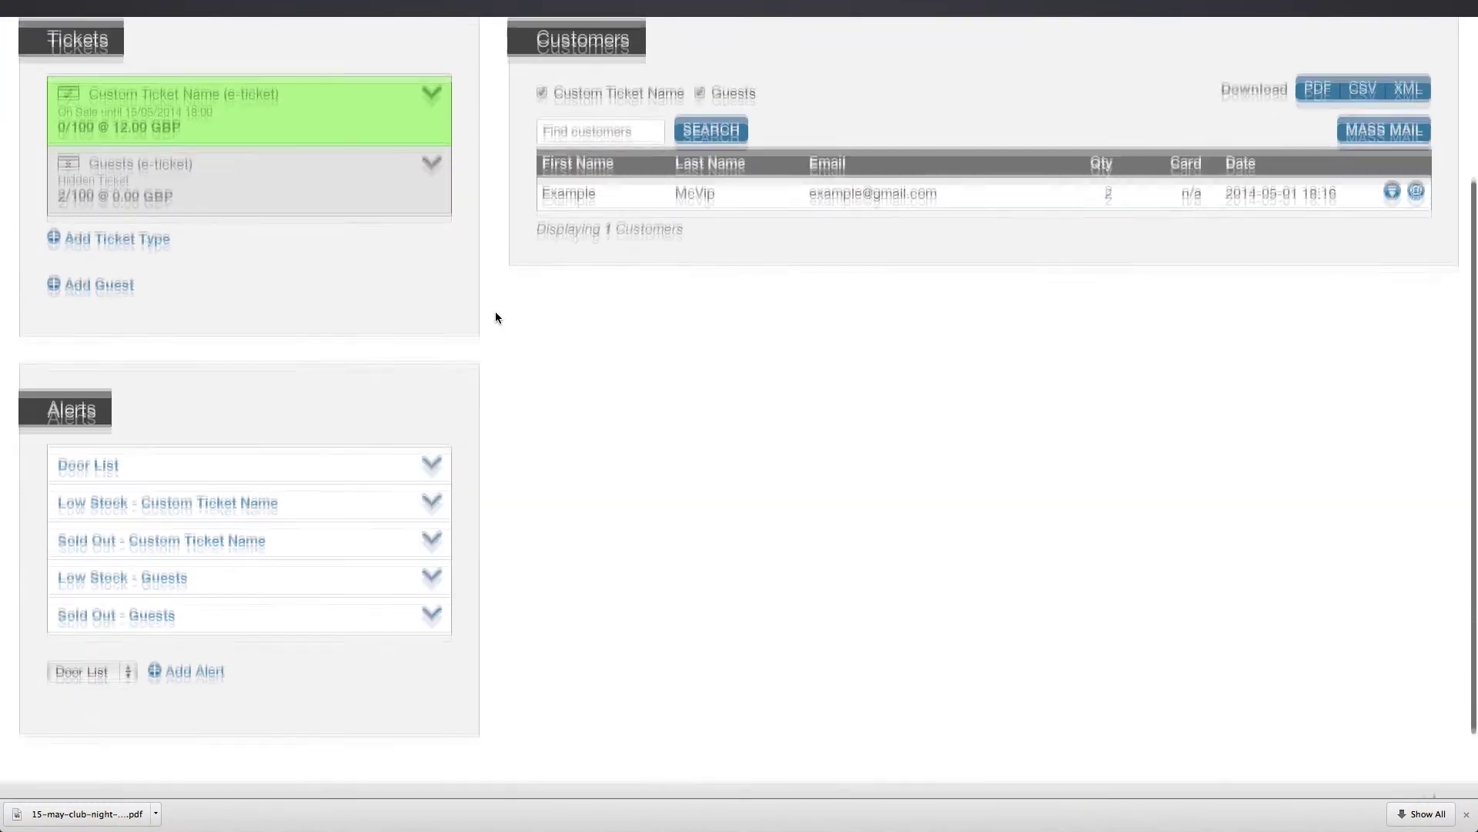
scroll(413, 375, "down", 1)
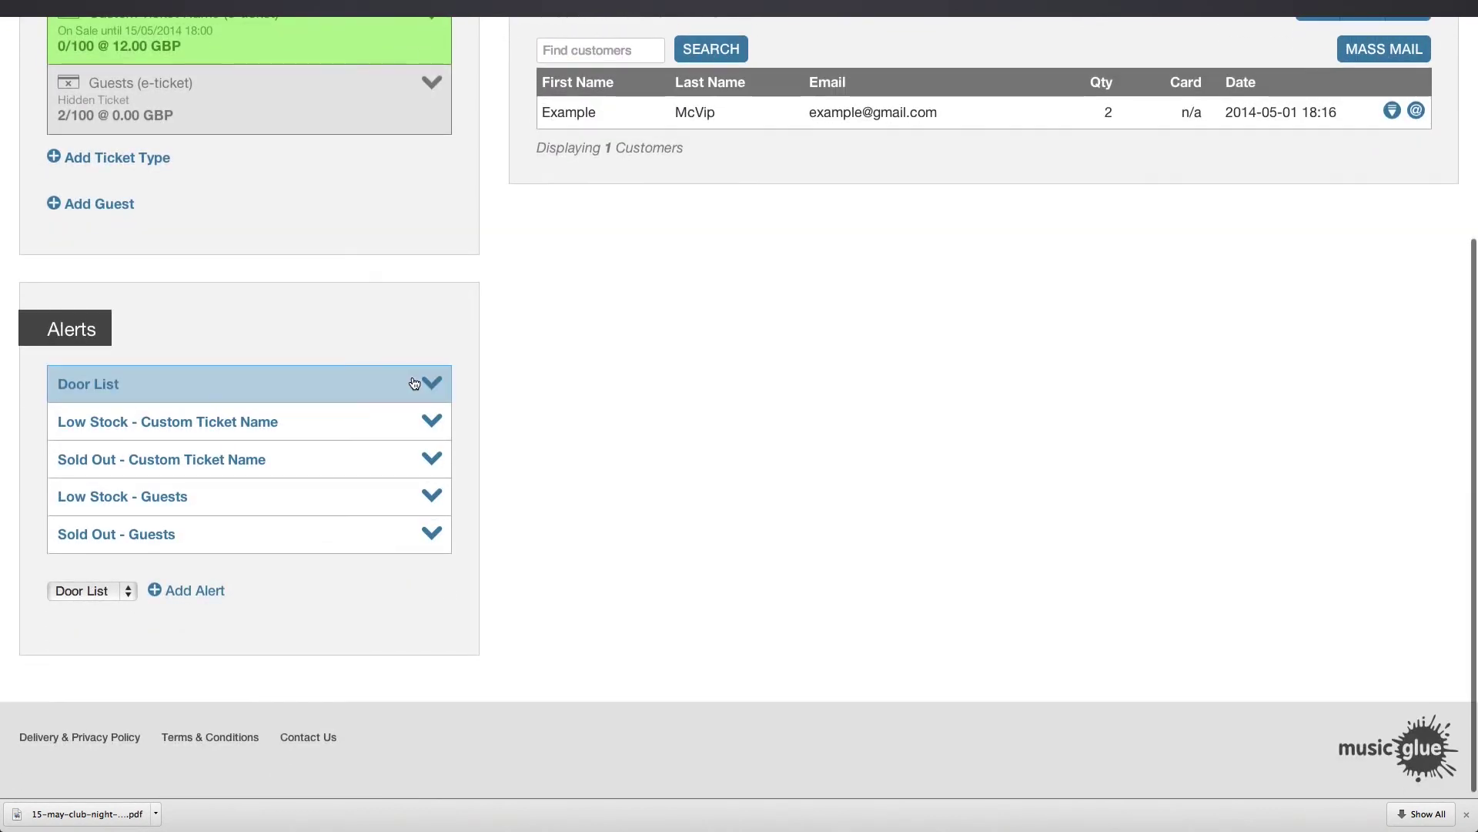
left_click(395, 393)
scroll(394, 385, "down", 1)
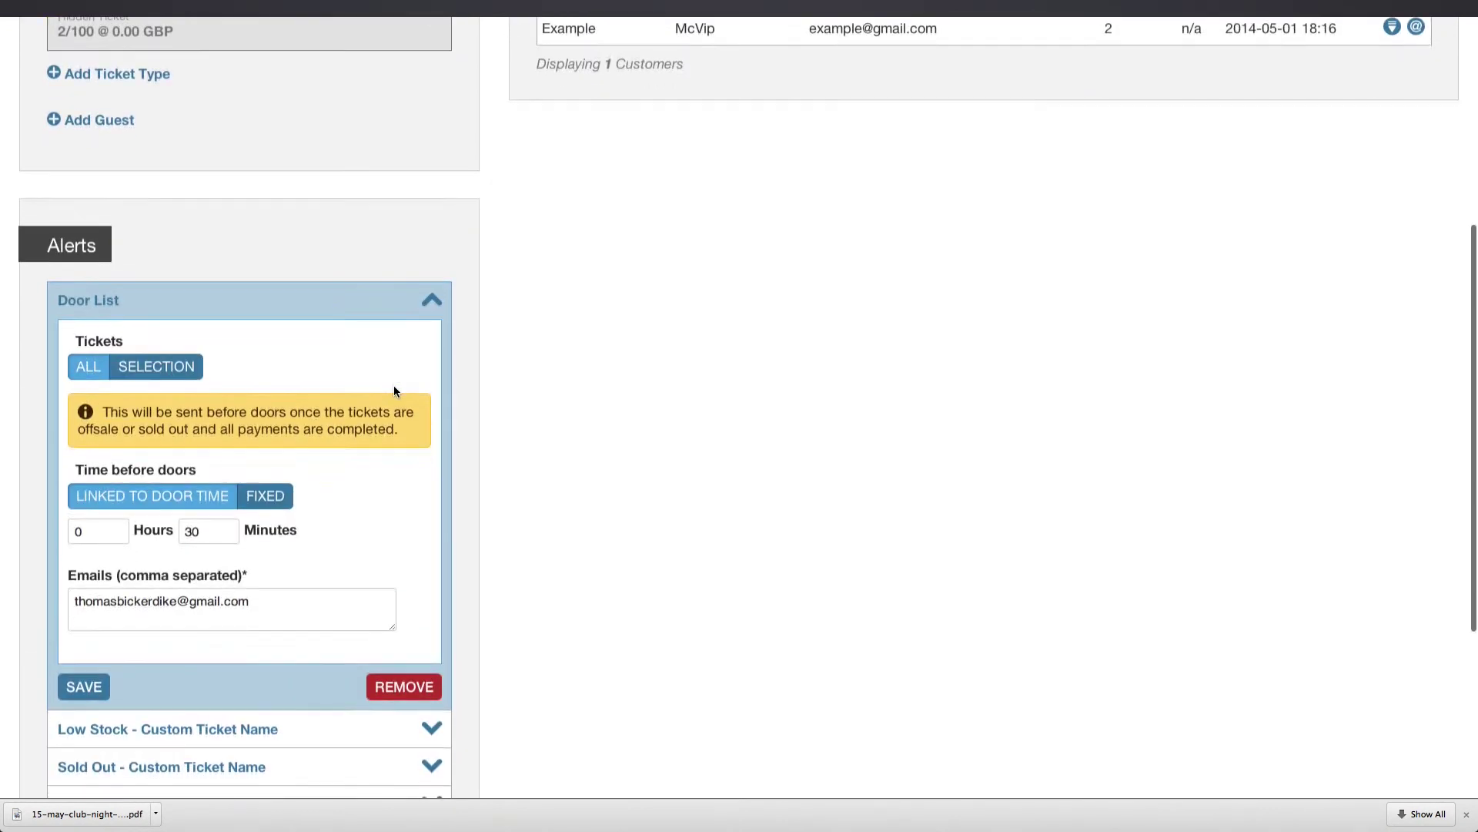
left_click(158, 367)
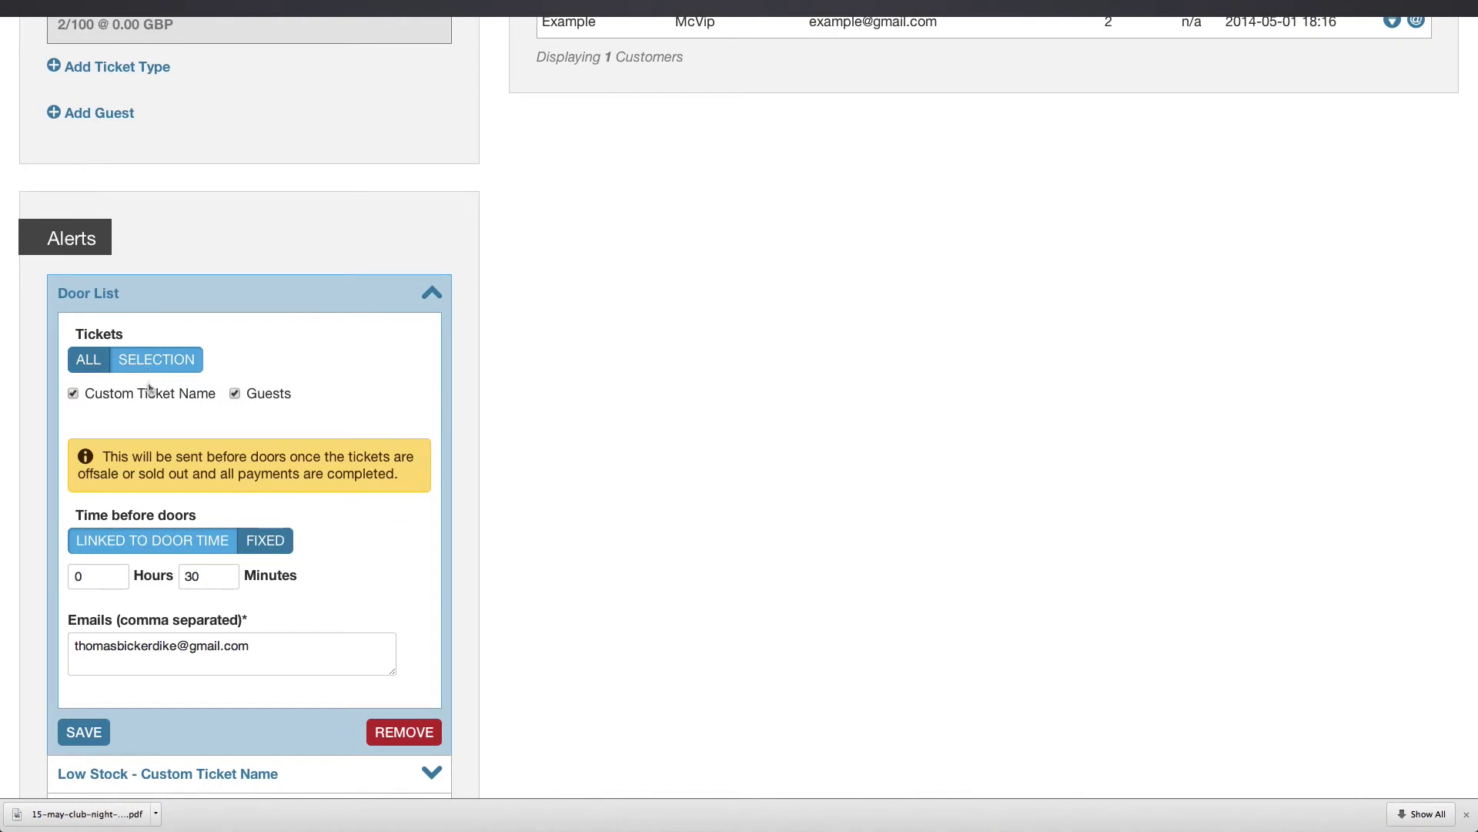
left_click(151, 394)
left_click(88, 359)
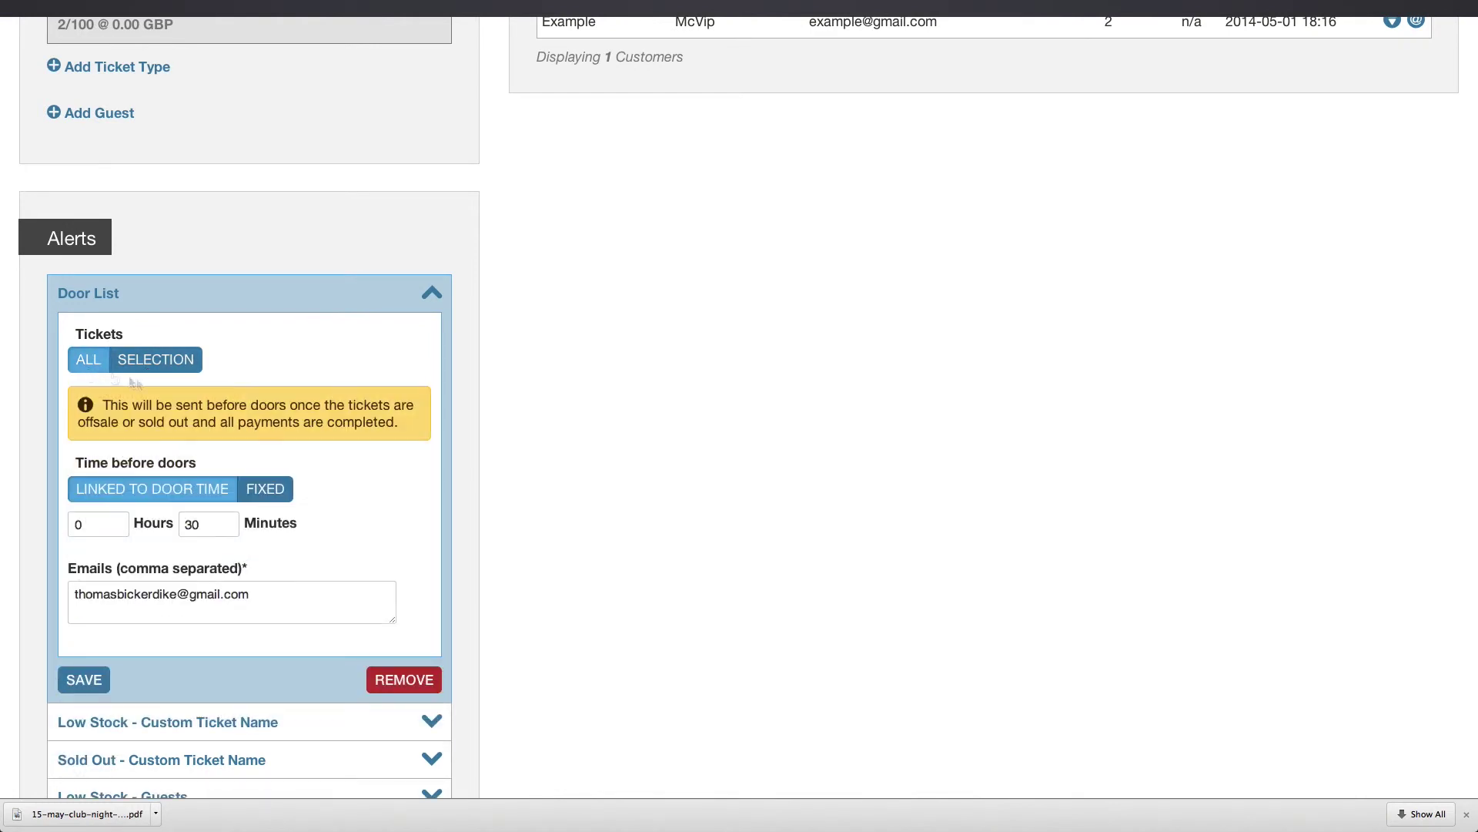
scroll(206, 420, "down", 1)
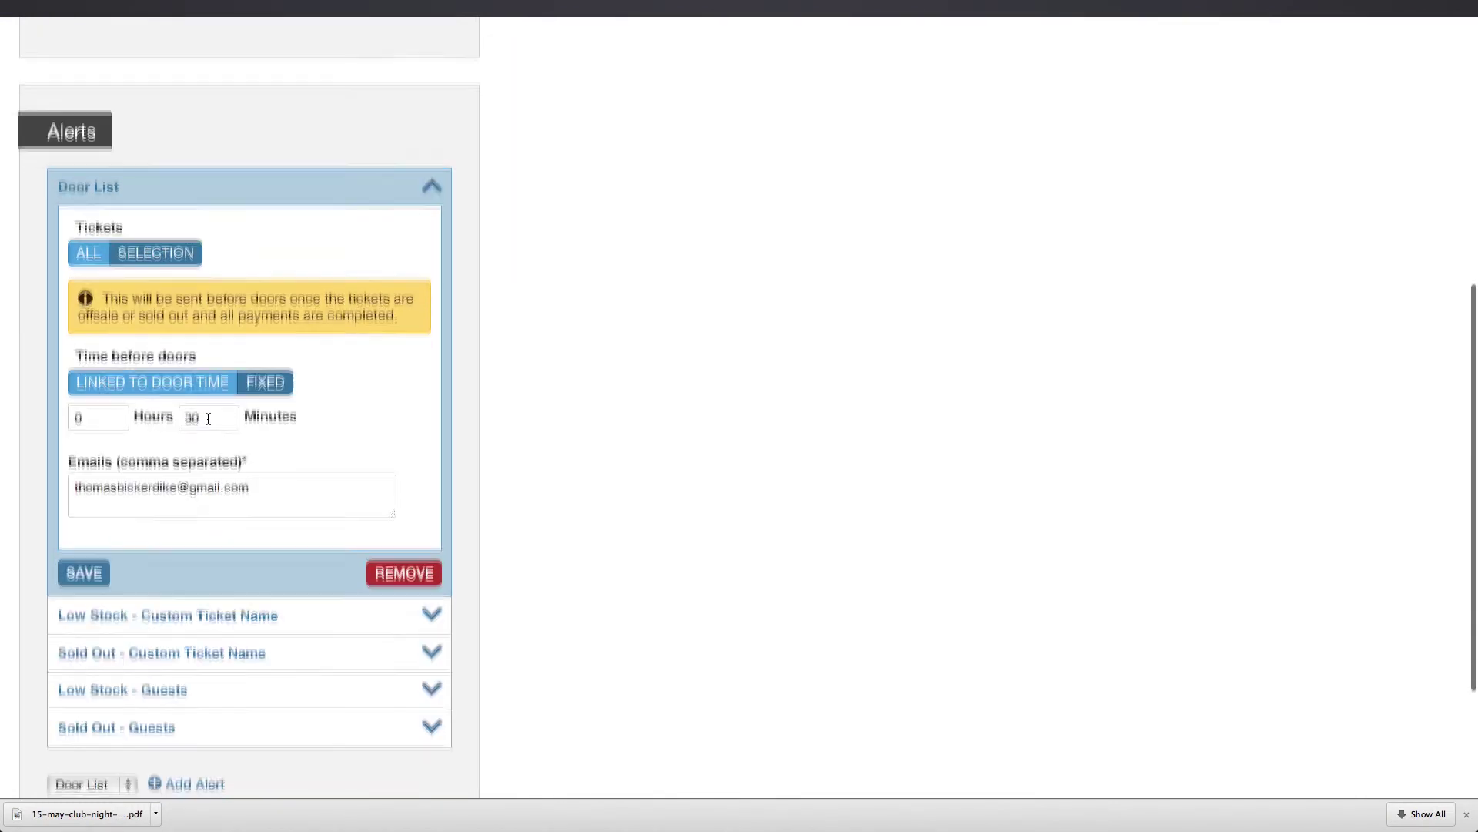
scroll(208, 421, "down", 1)
left_click(85, 508)
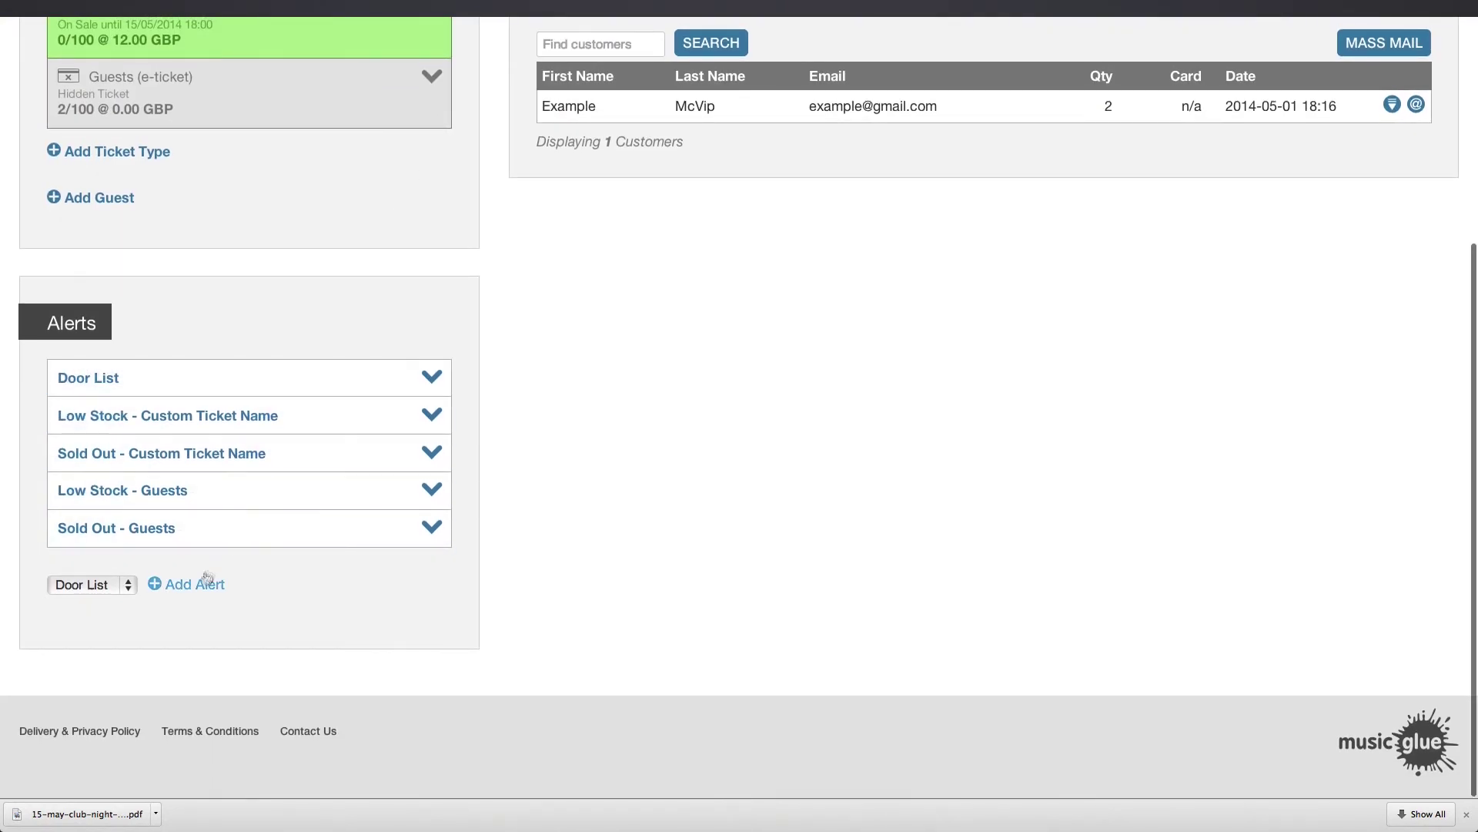
Save a new Door List alert that e-mails a different recipient address instead of the prefilled one.
left_click(196, 583)
scroll(452, 565, "down", 3)
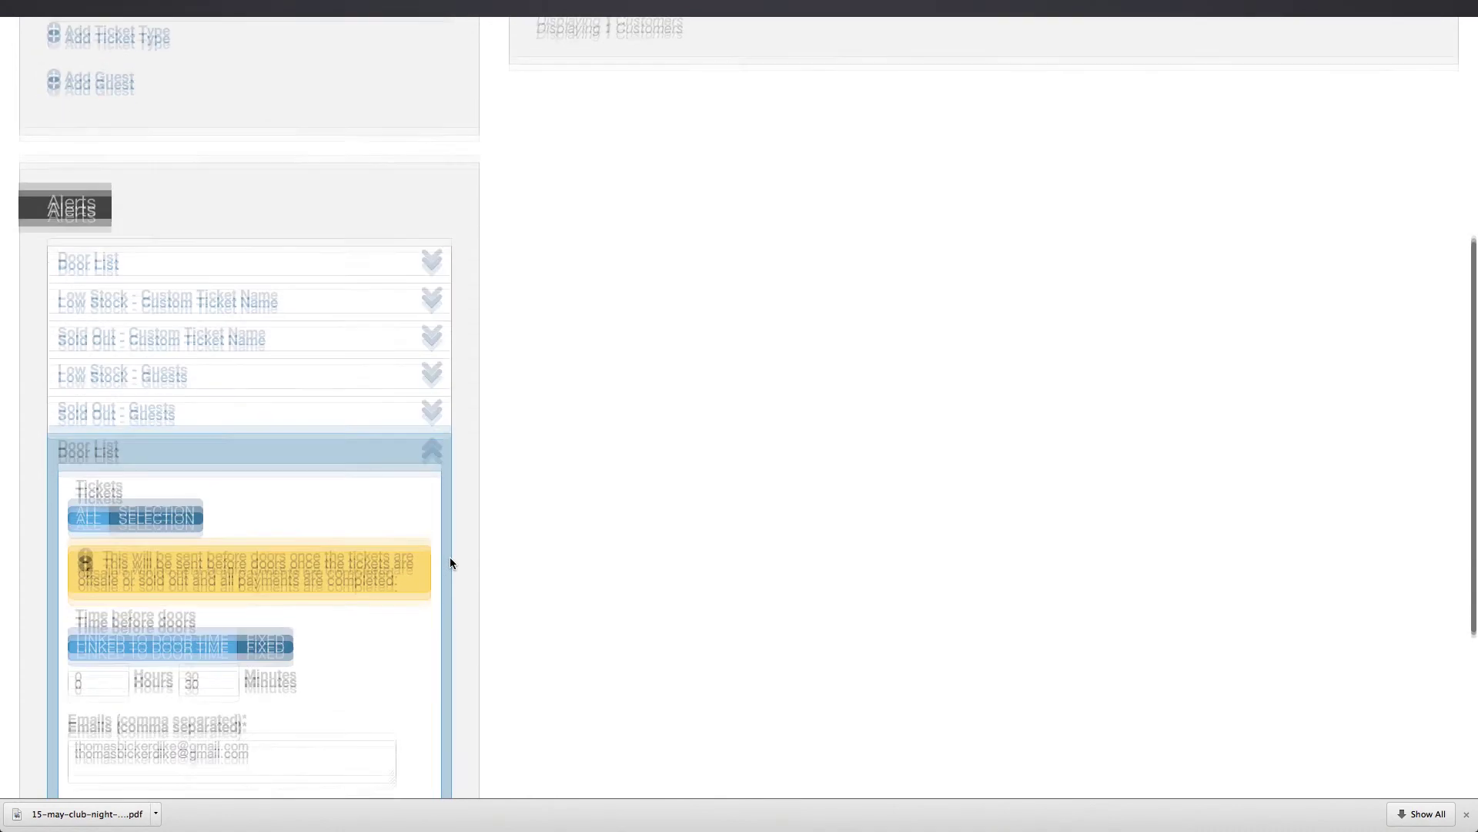
triple_click(264, 719)
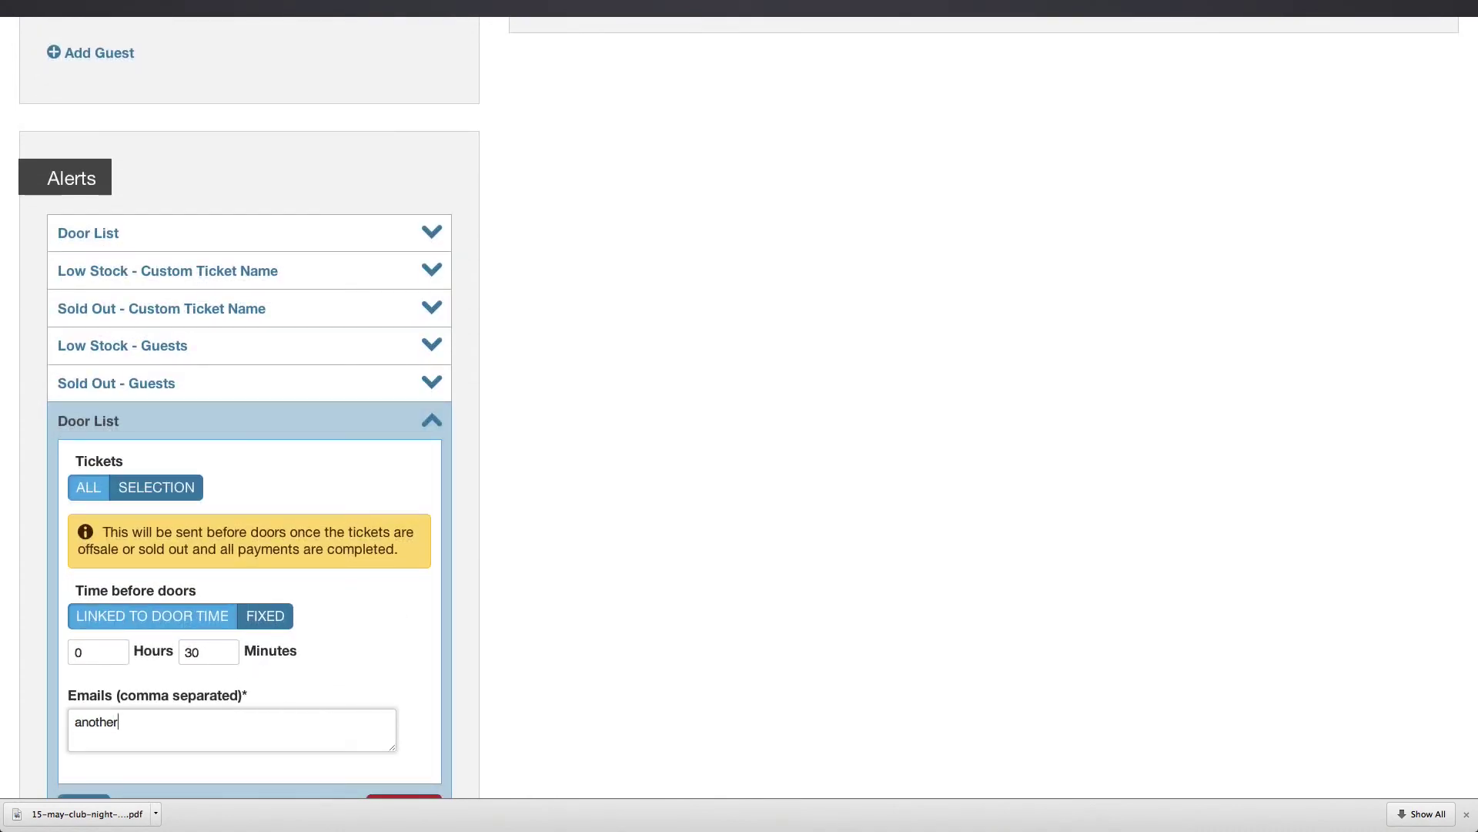
scroll(249, 539, "down", 3)
left_click(84, 714)
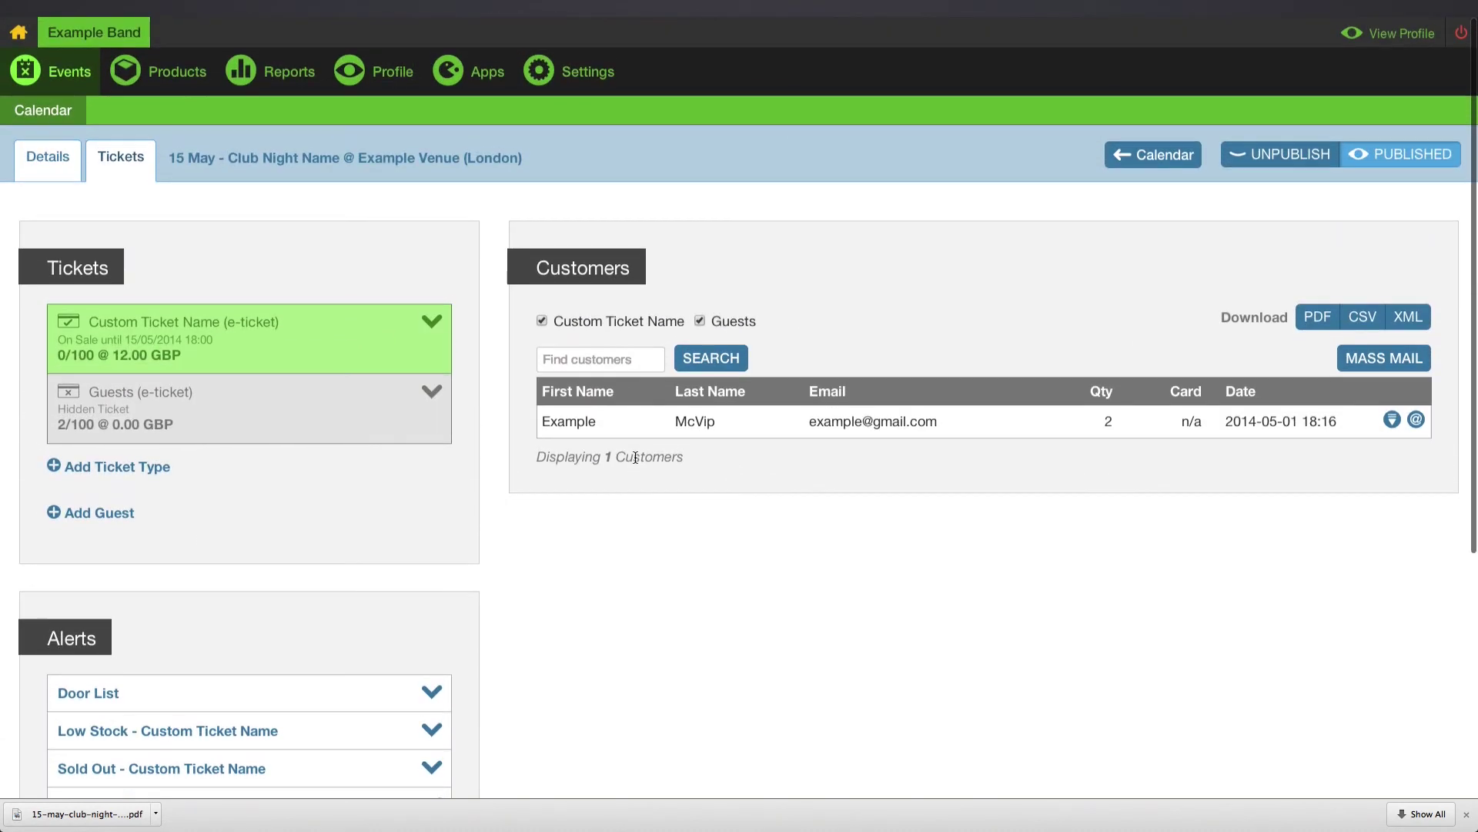
From the public profile, add 2 tickets for the Thu 15 May show and review the £26.40 basket.
left_click(1376, 44)
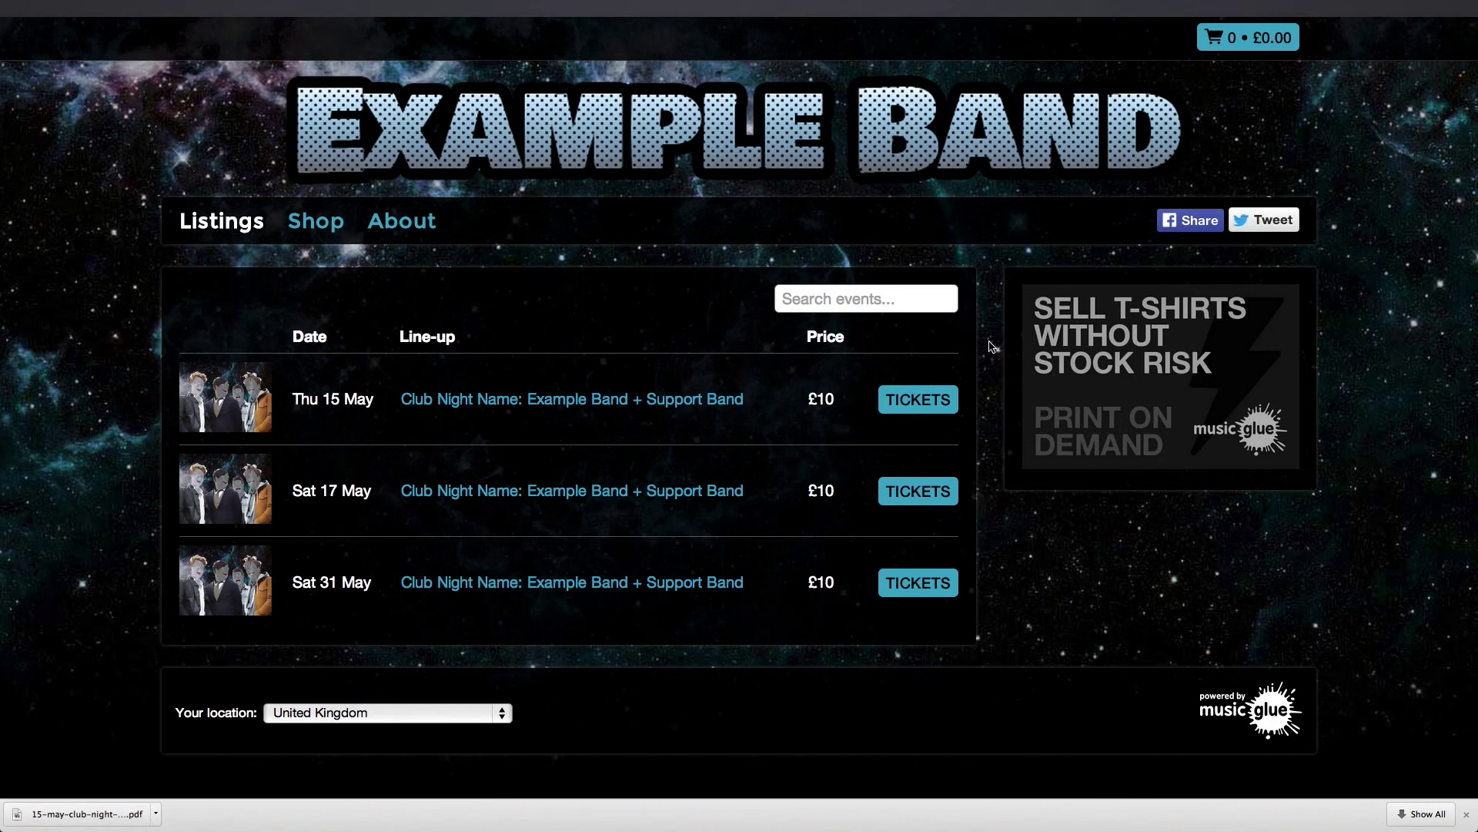
left_click(916, 399)
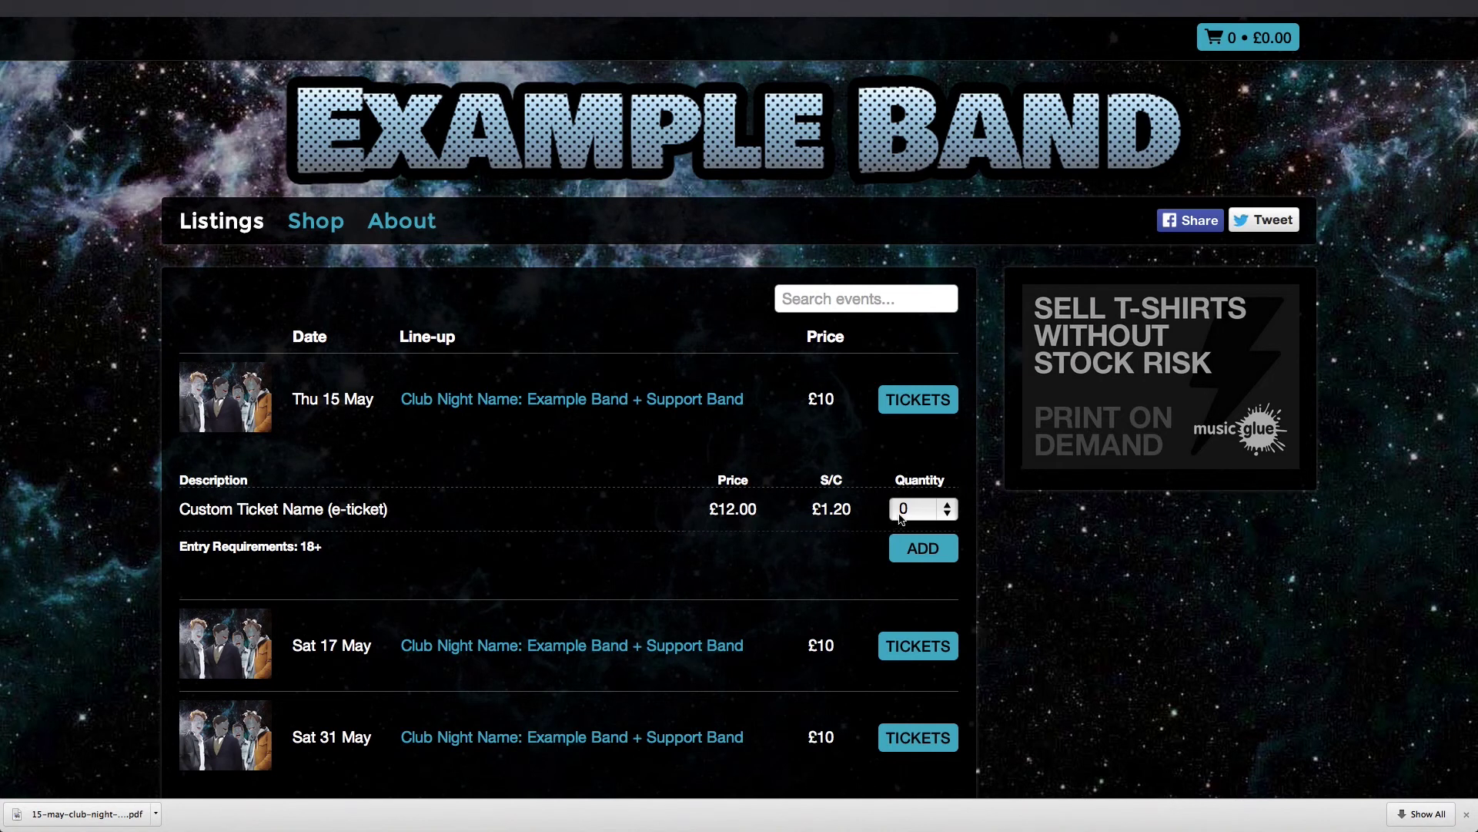
left_click(902, 518)
left_click(901, 547)
left_click(907, 555)
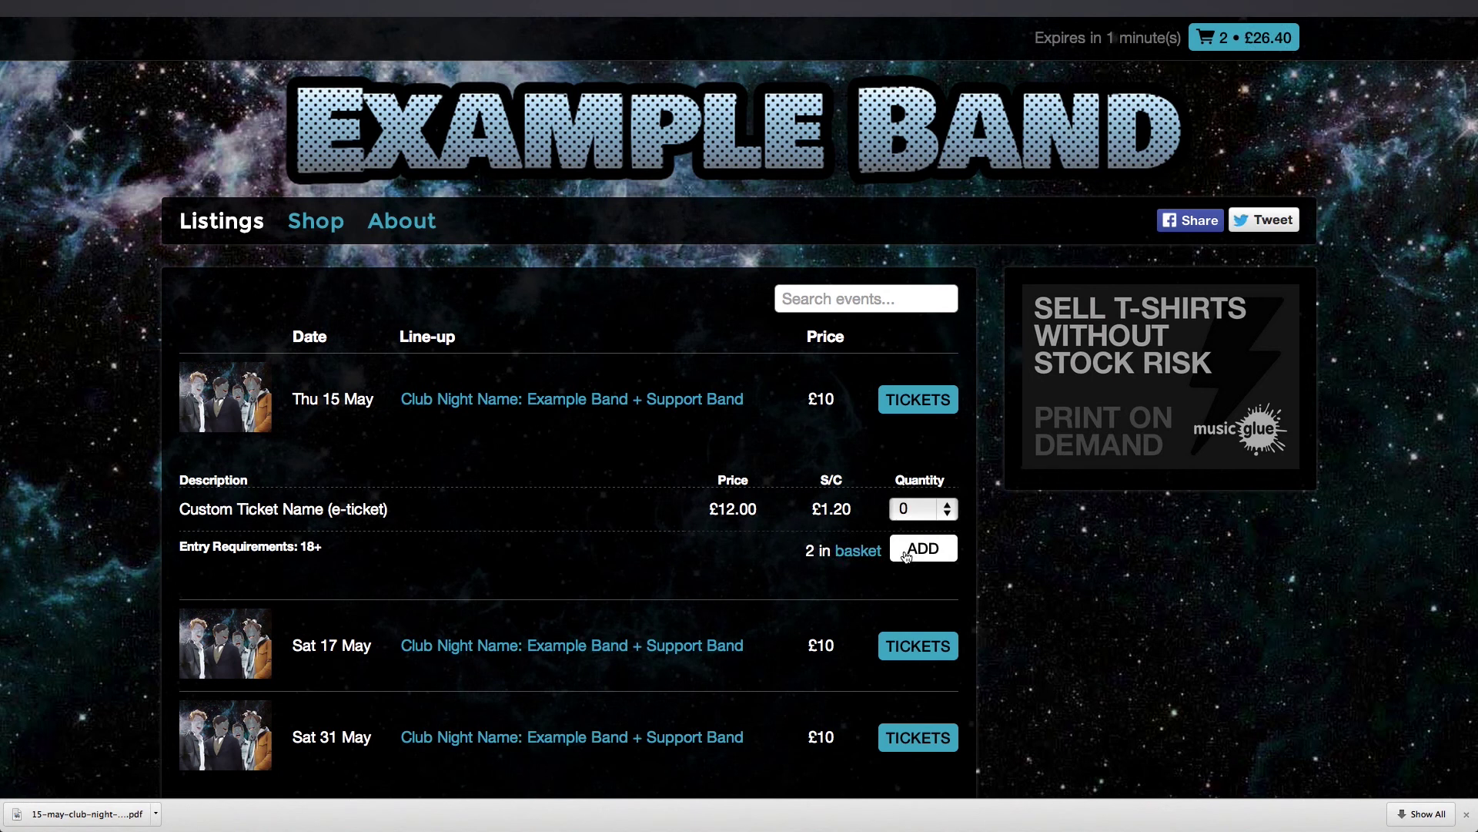
left_click(1239, 46)
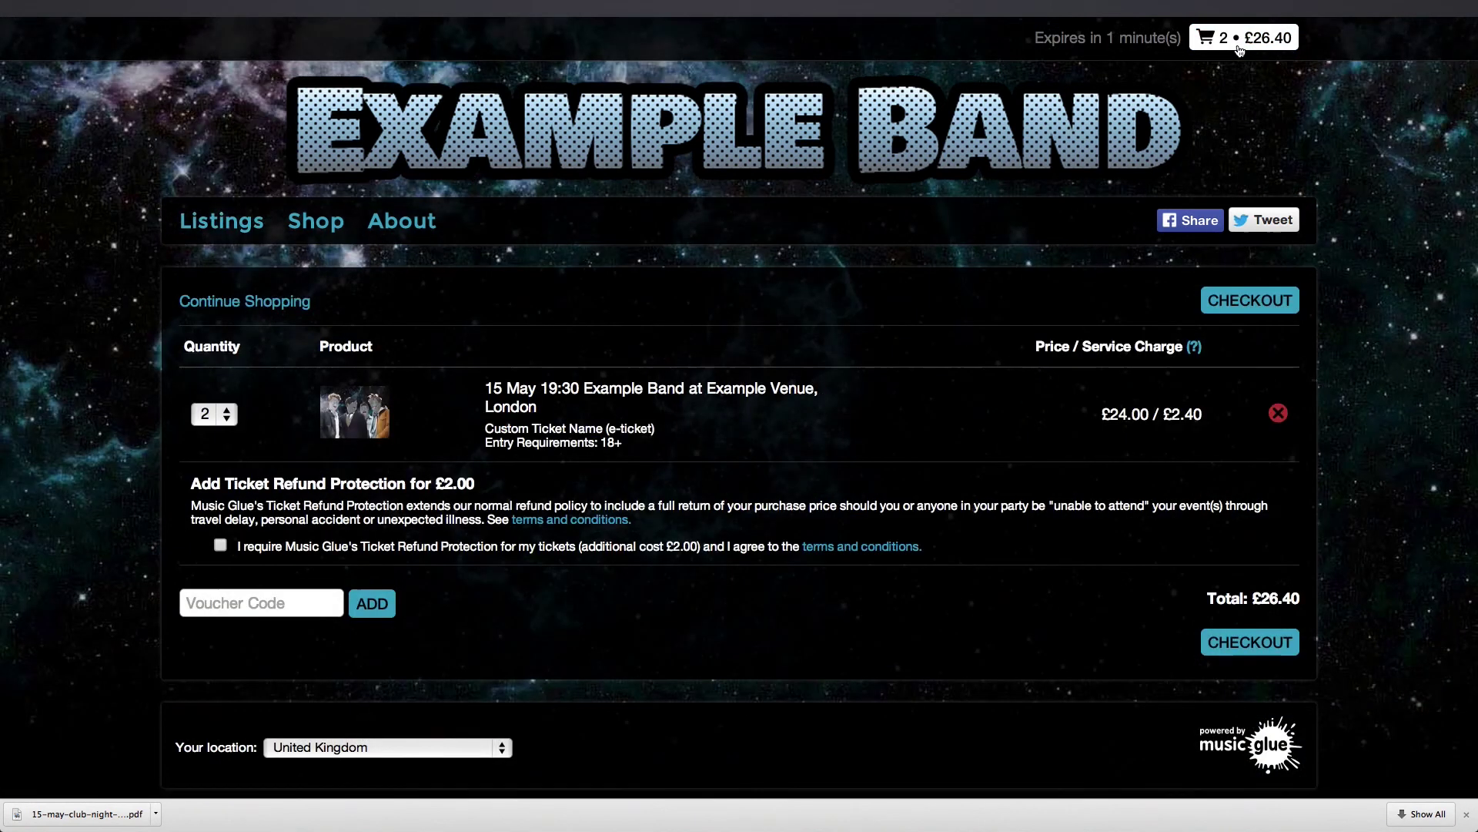
scroll(1074, 231, "down", 1)
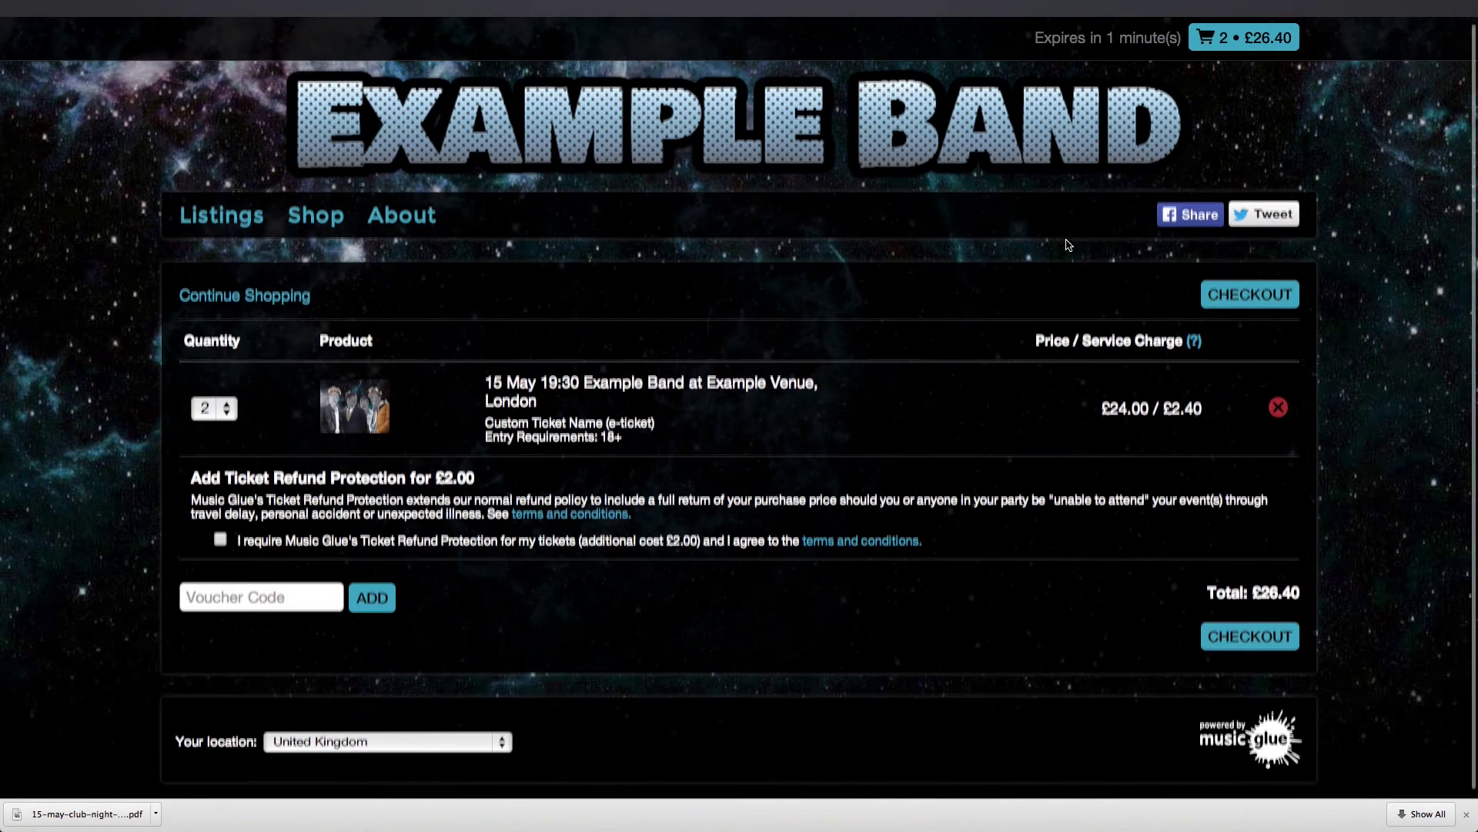